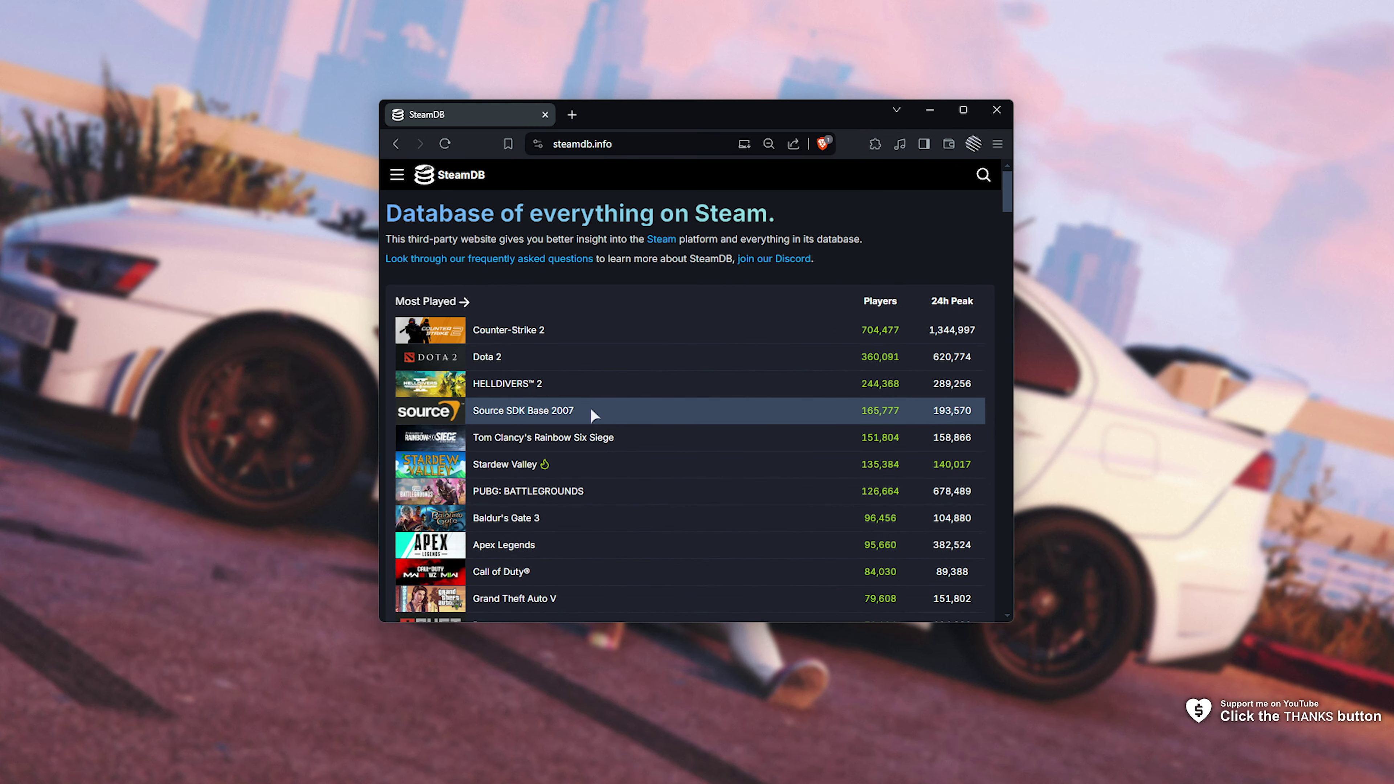
{"action": "left_click_drag", "start_coordinate": [618, 407], "coordinate": [477, 411]}
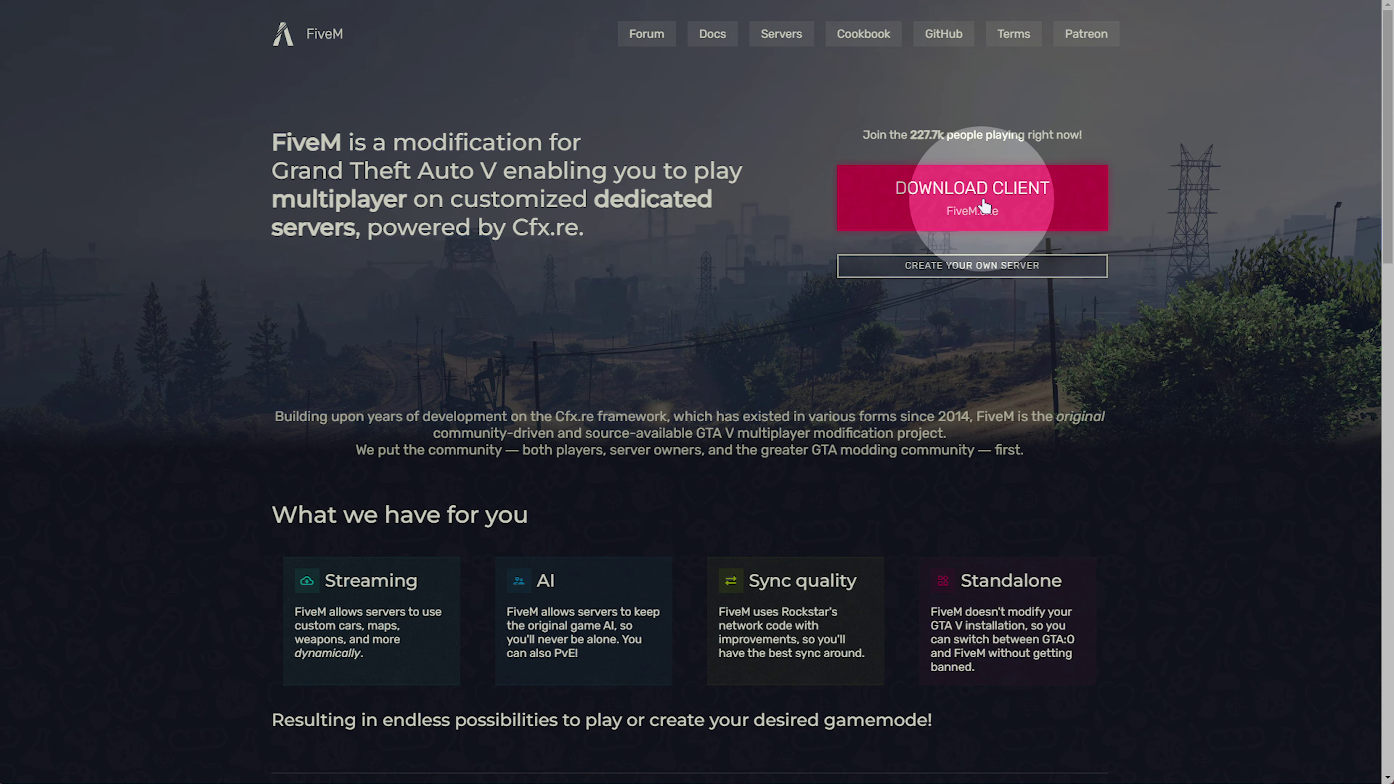
- Download the FiveM client from the FiveM website and agree to its Terms of Service
{"action": "left_click", "coordinate": [972, 189]}
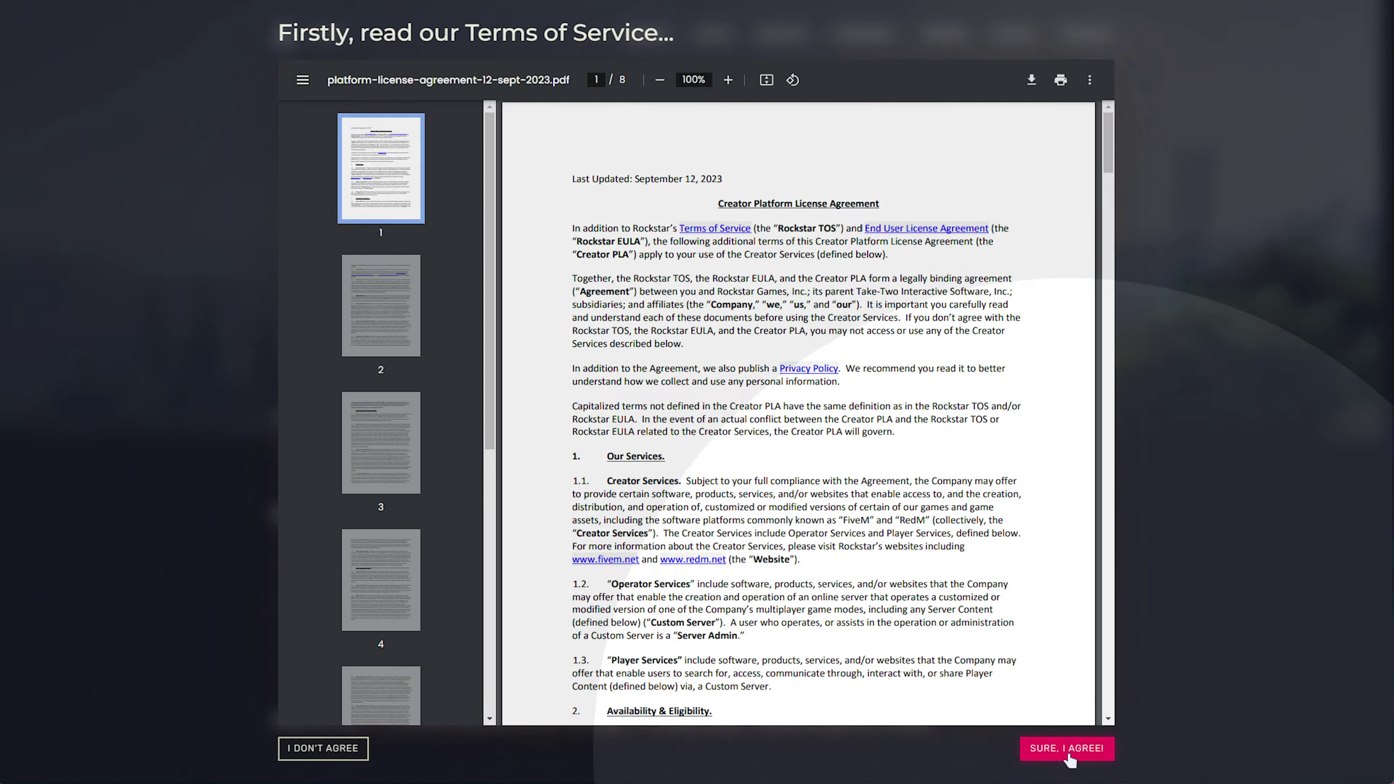
{"action": "left_click", "coordinate": [1067, 748]}
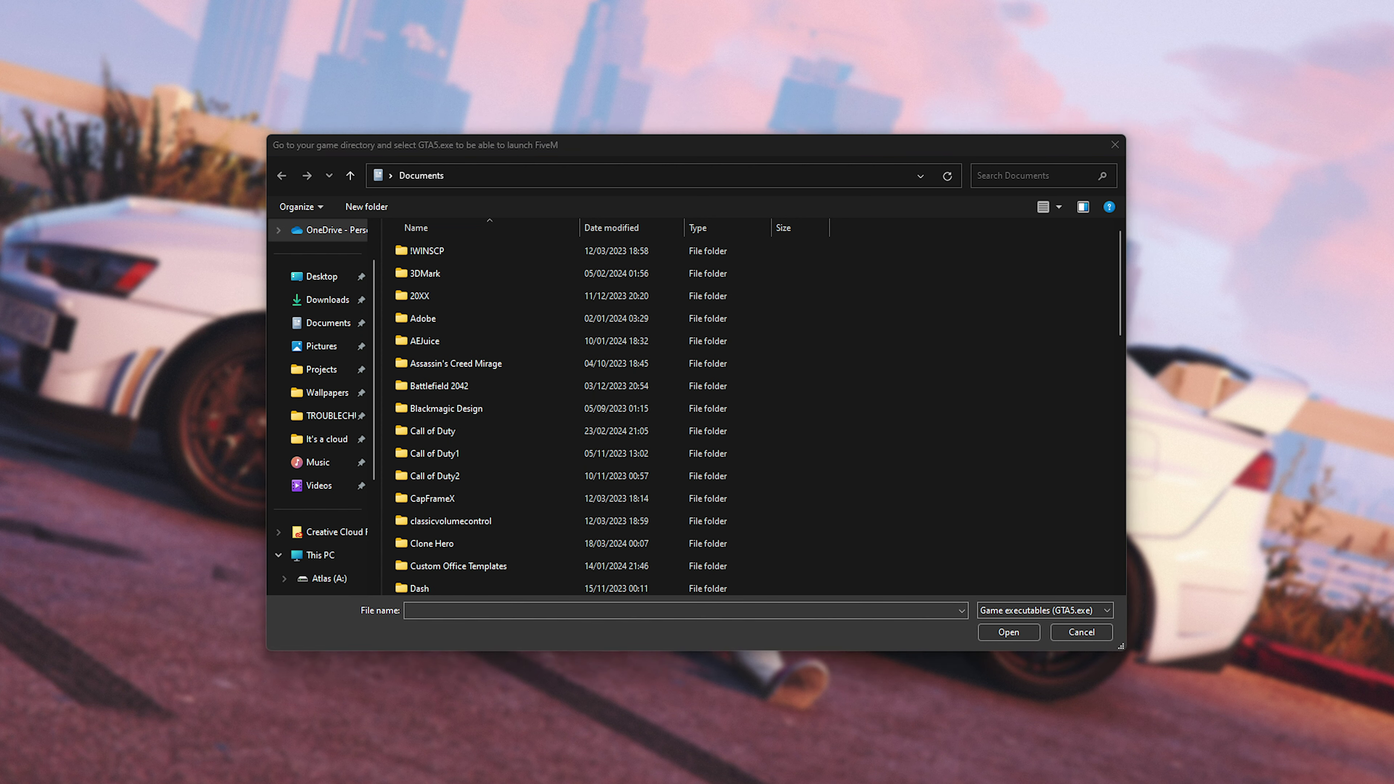
- In the Epic Games library, open the installation folder of Grand Theft Auto V and locate GTA5.exe
{"action": "left_click", "coordinate": [324, 250]}
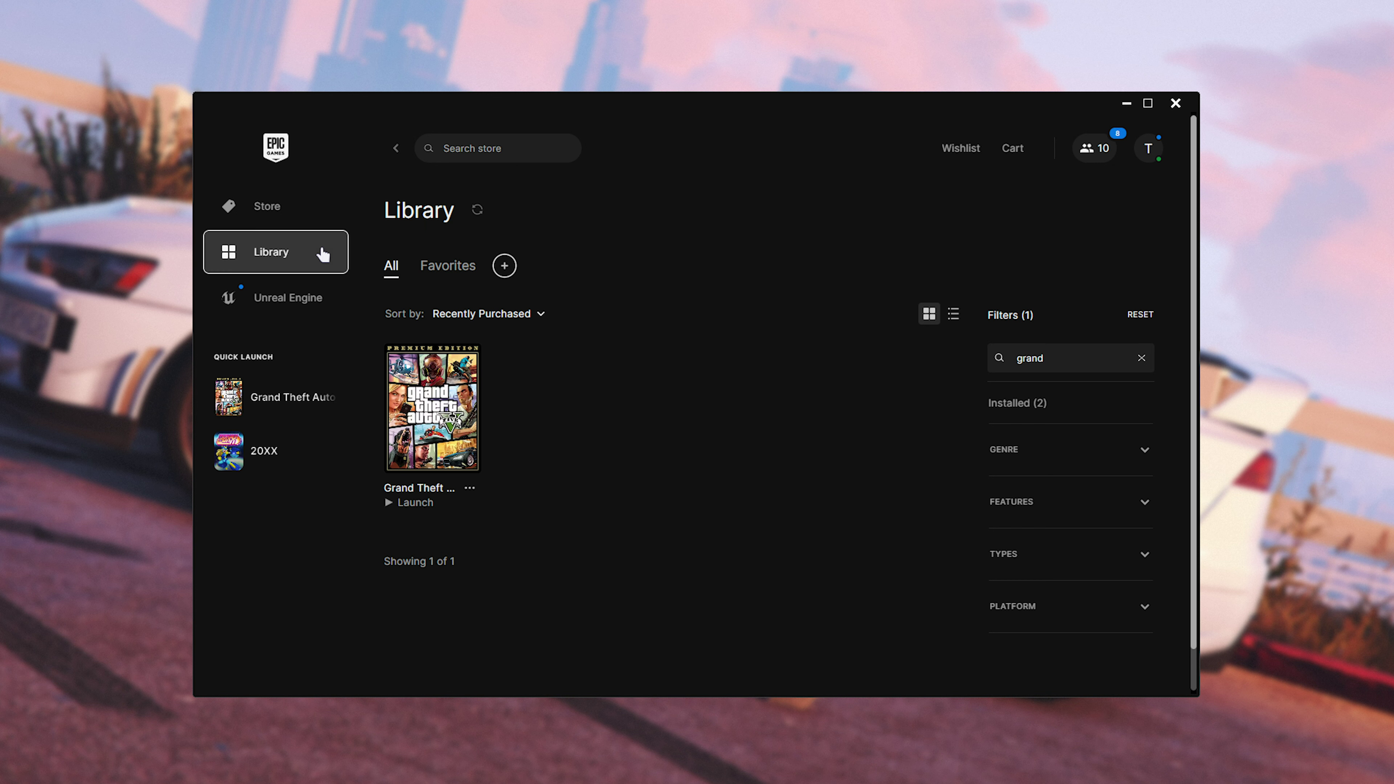
{"action": "key", "text": "ctrl+a"}
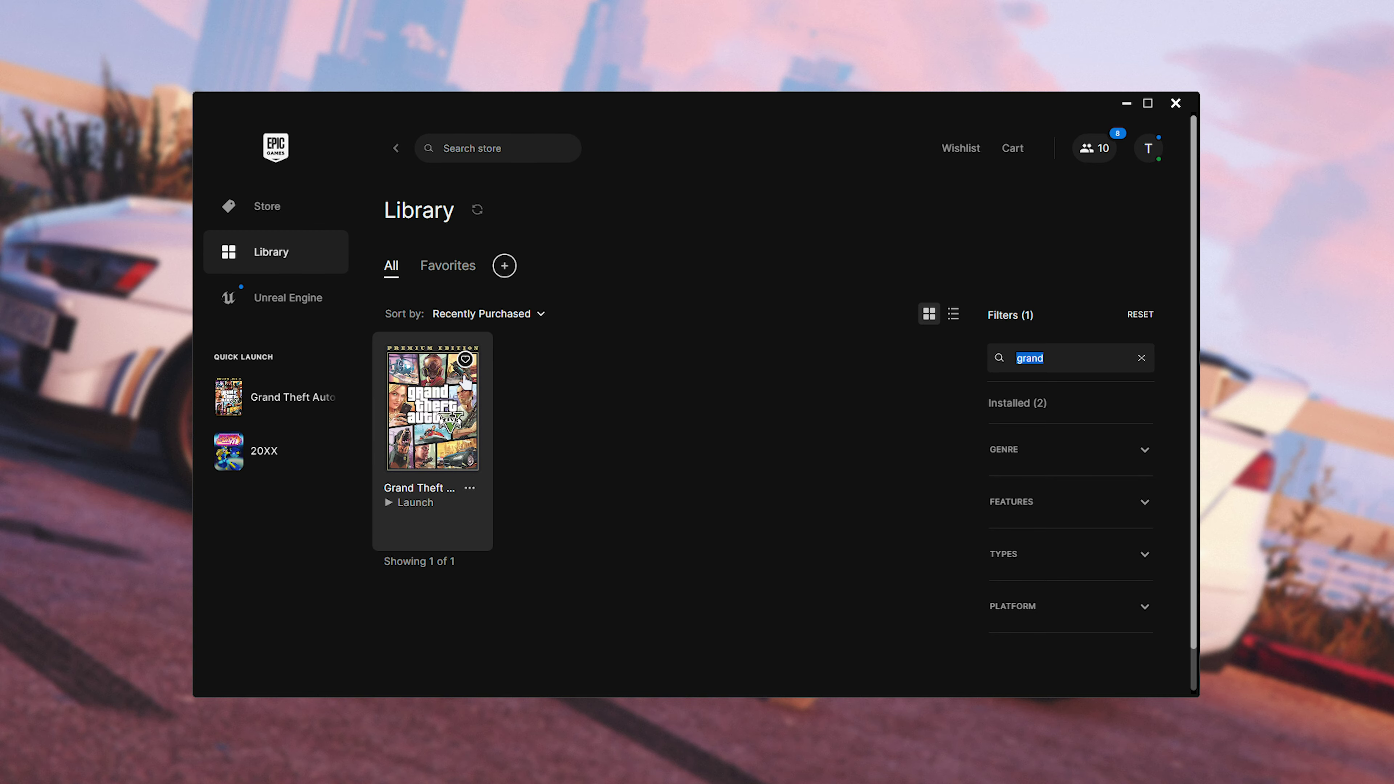
{"action": "left_click", "coordinate": [471, 489]}
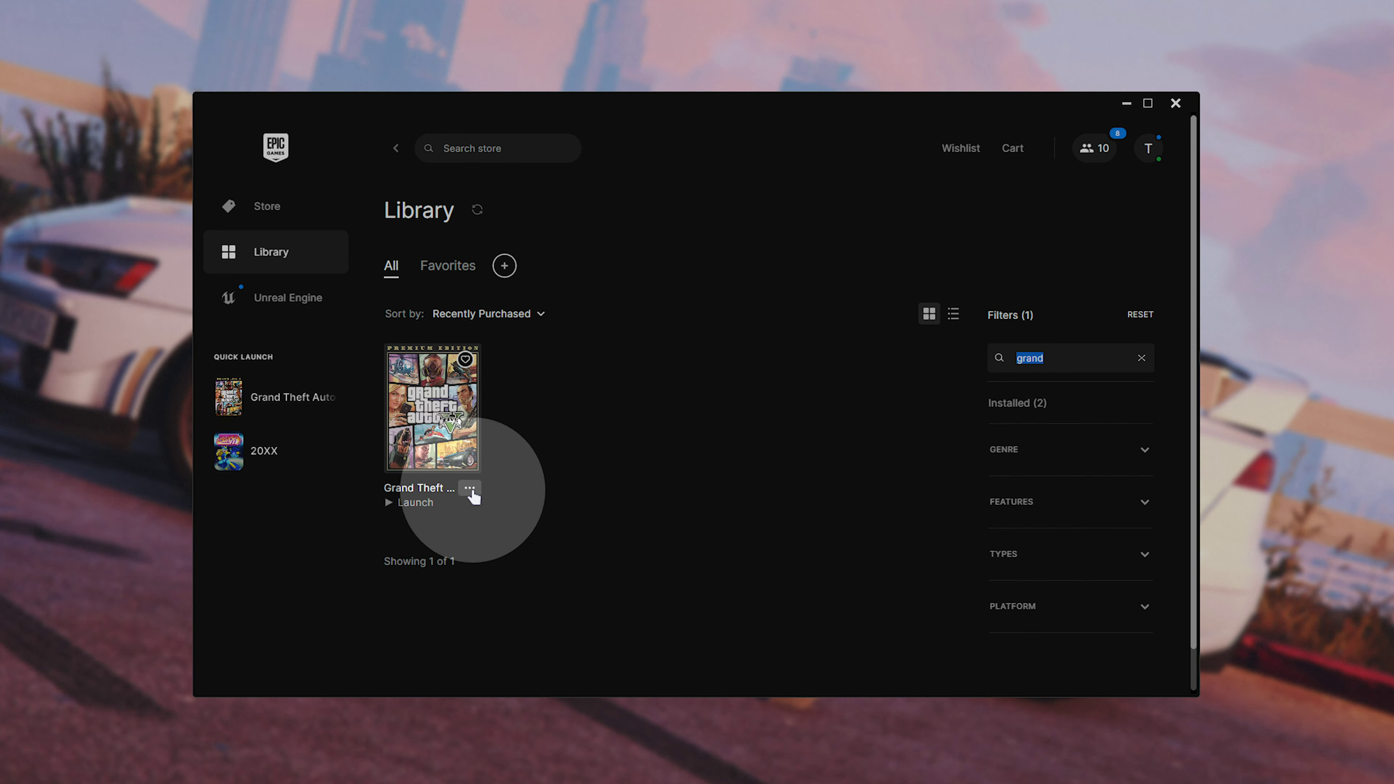
{"action": "left_click", "coordinate": [374, 354]}
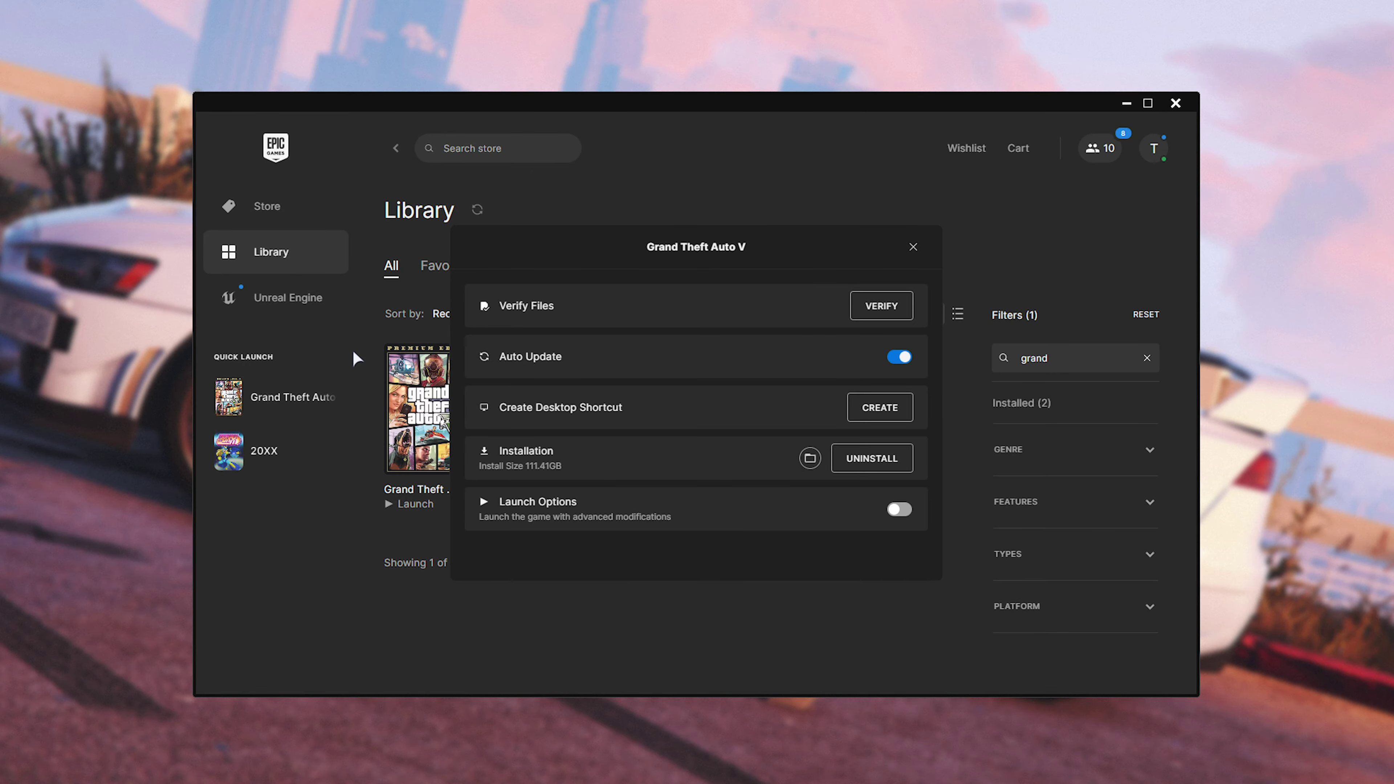
{"action": "left_click", "coordinate": [809, 458]}
{"action": "scroll", "coordinate": [830, 385], "scroll_direction": "down", "scroll_amount": 4}
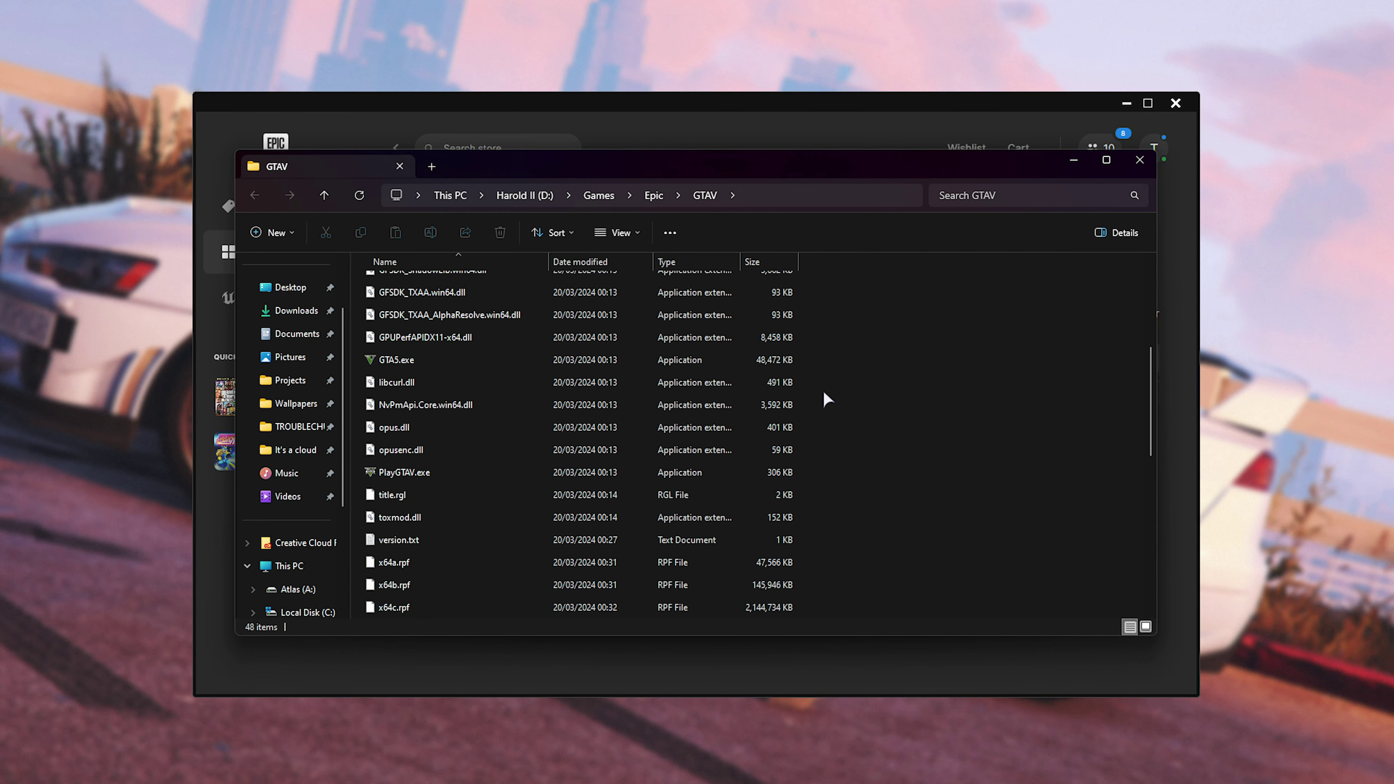
{"action": "left_click", "coordinate": [472, 362]}
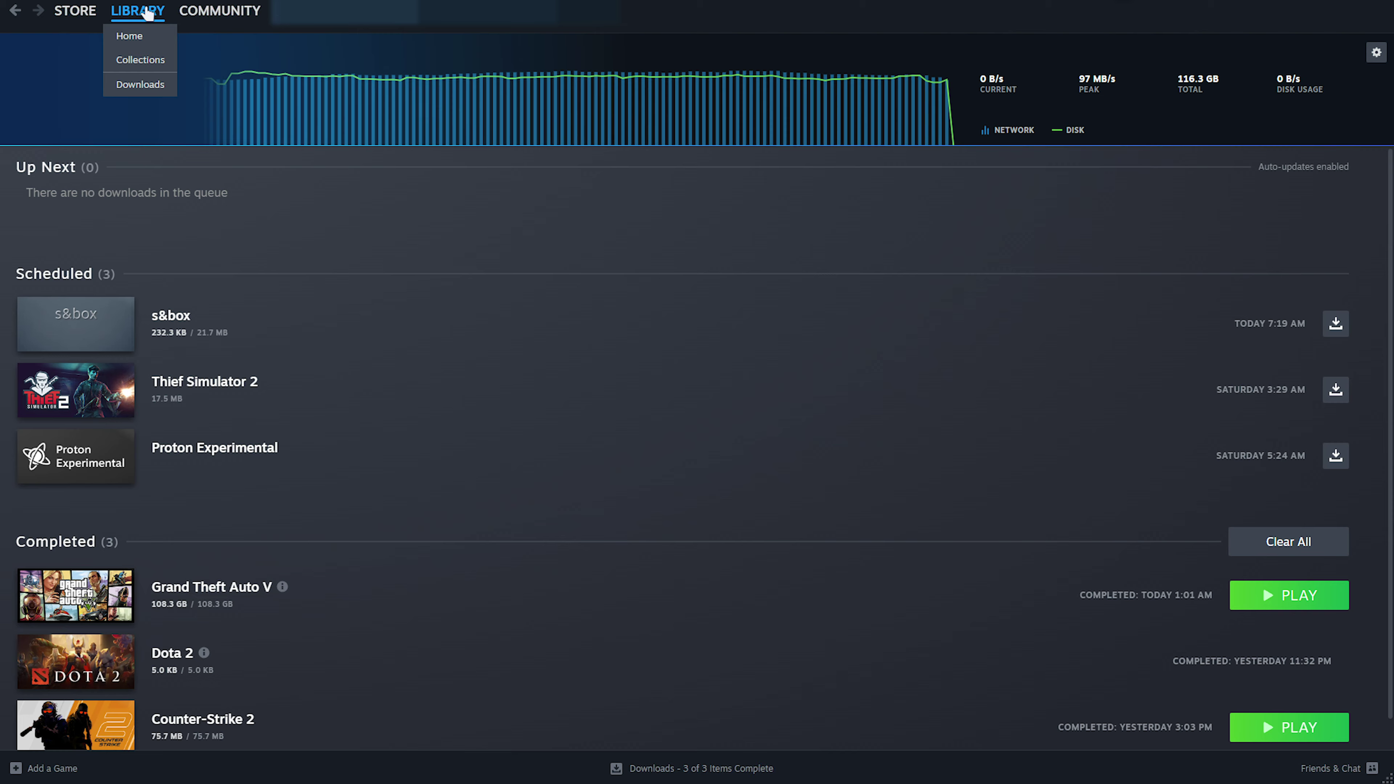
- Switch to the Steam library and browse the local files of Grand Theft Auto V
{"action": "left_click", "coordinate": [138, 11]}
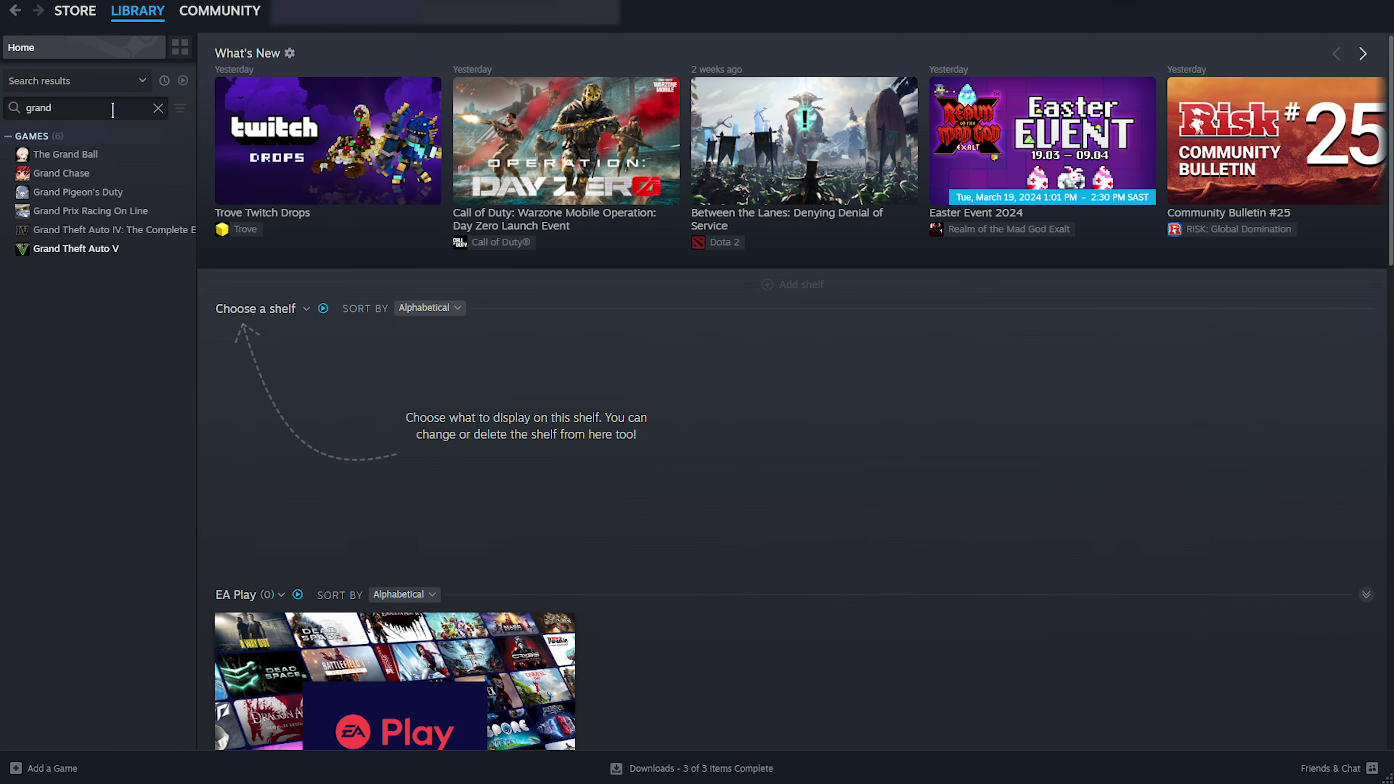
{"action": "left_click", "coordinate": [116, 261]}
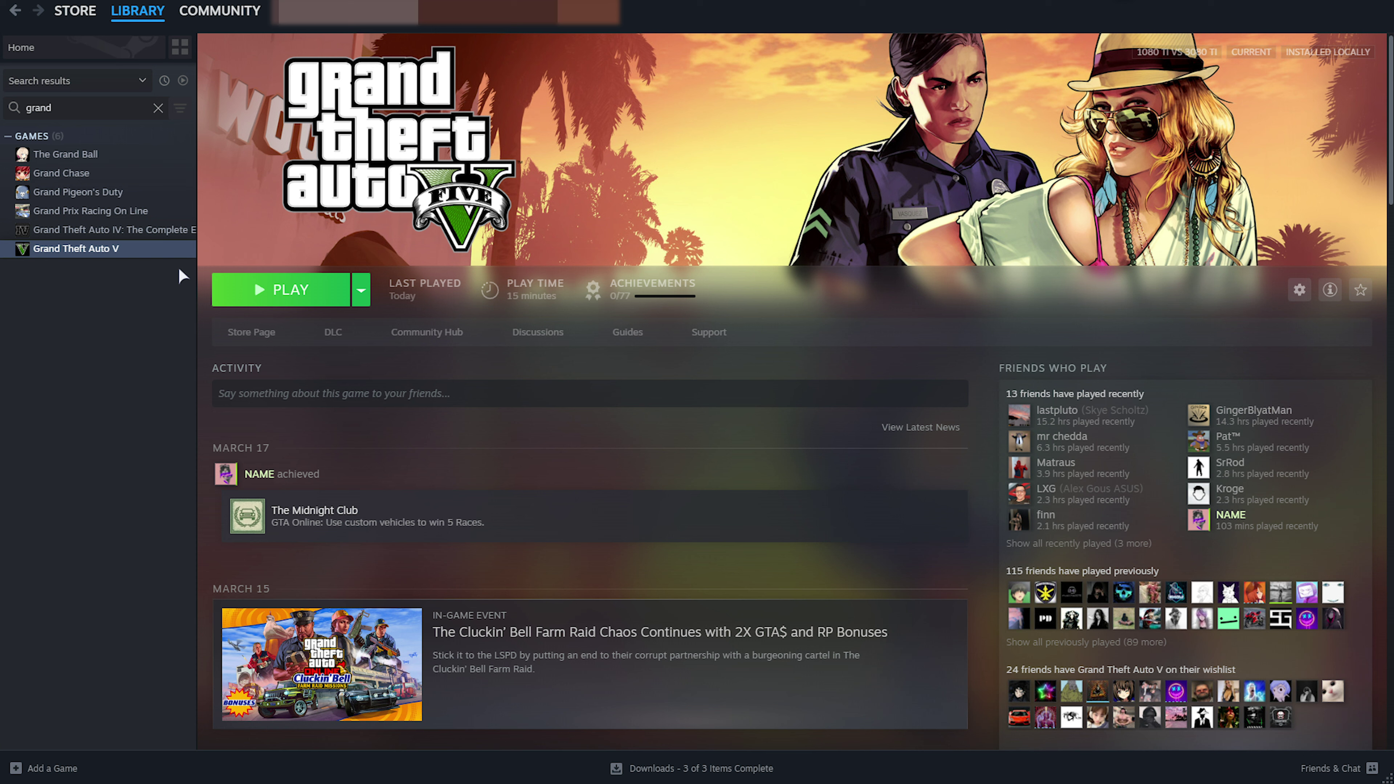
{"action": "right_click", "coordinate": [141, 254]}
{"action": "mouse_move", "coordinate": [192, 362]}
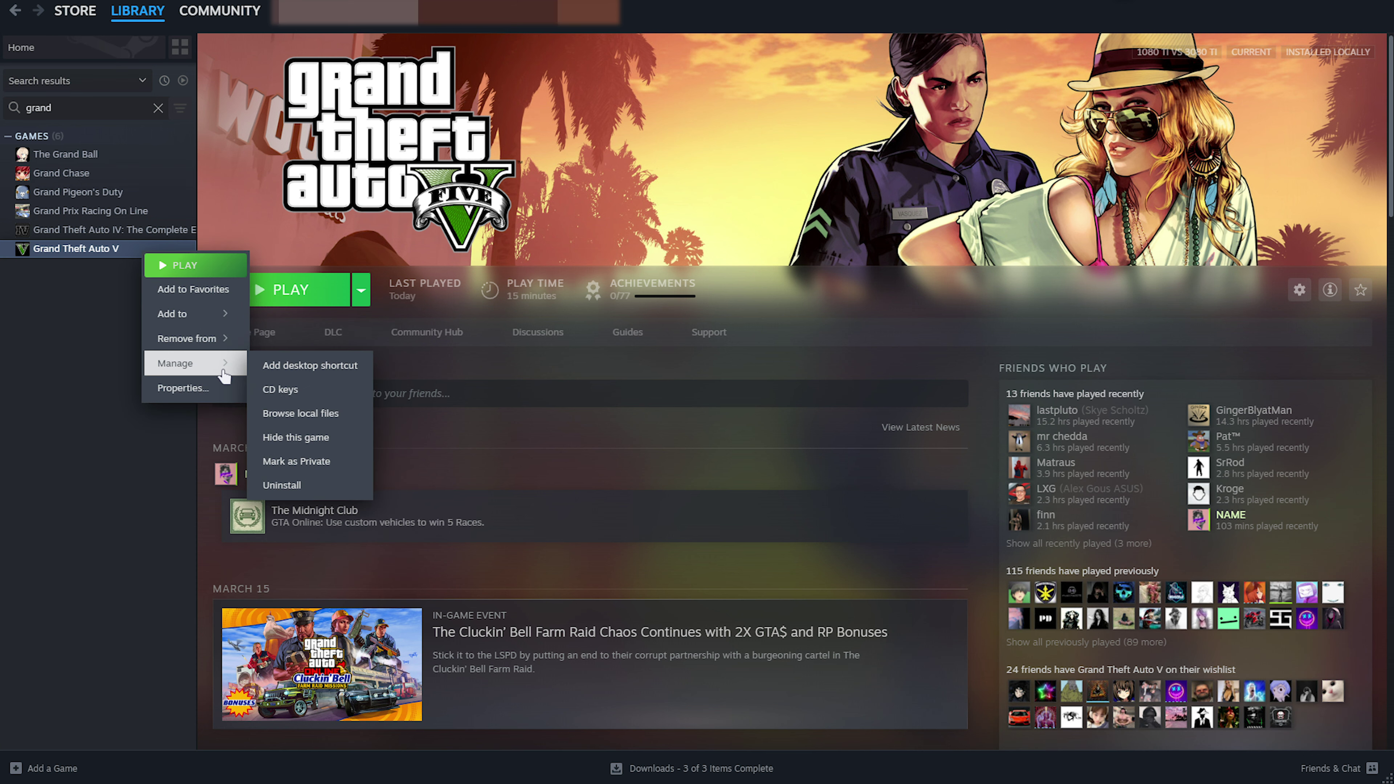
{"action": "left_click", "coordinate": [343, 421]}
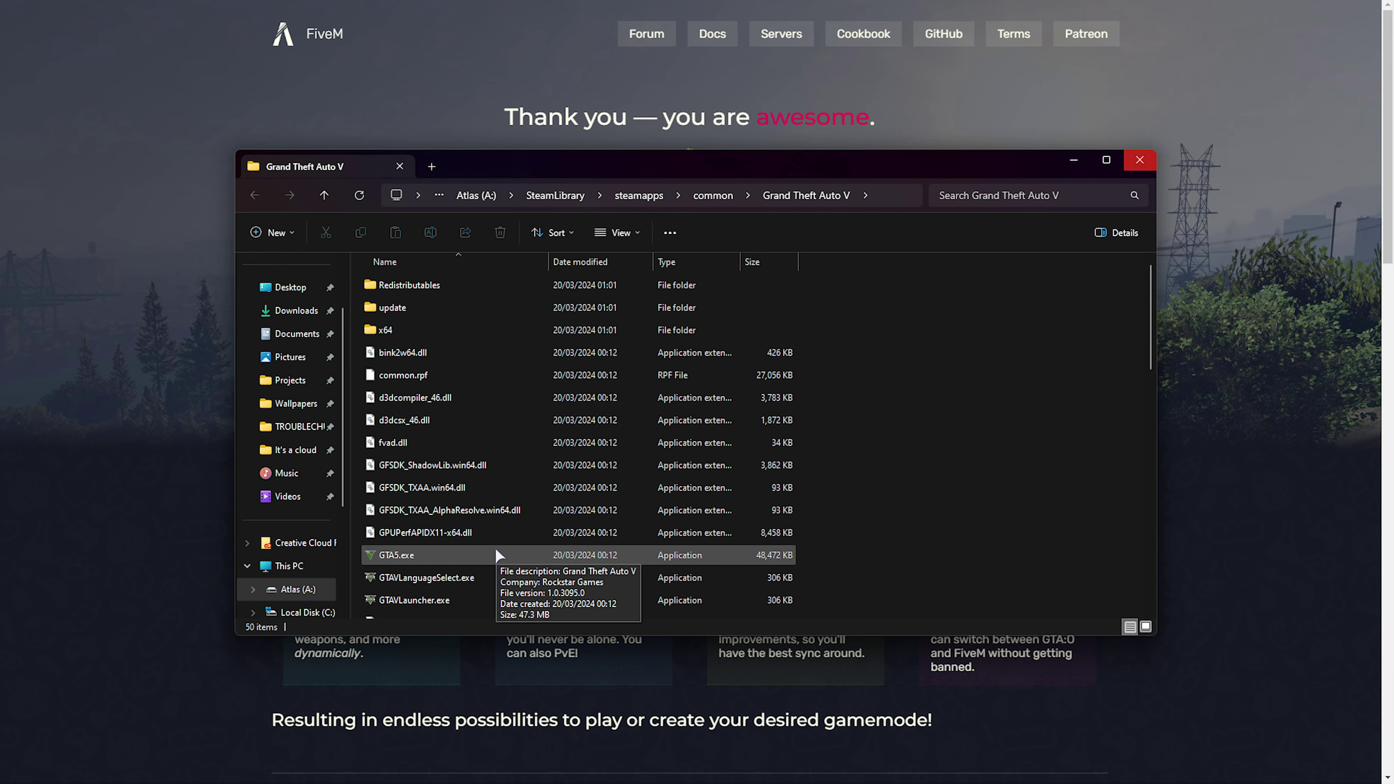
- Select GTA5.exe in the Grand Theft Auto V folder and copy the folder's address
{"action": "left_click", "coordinate": [496, 555]}
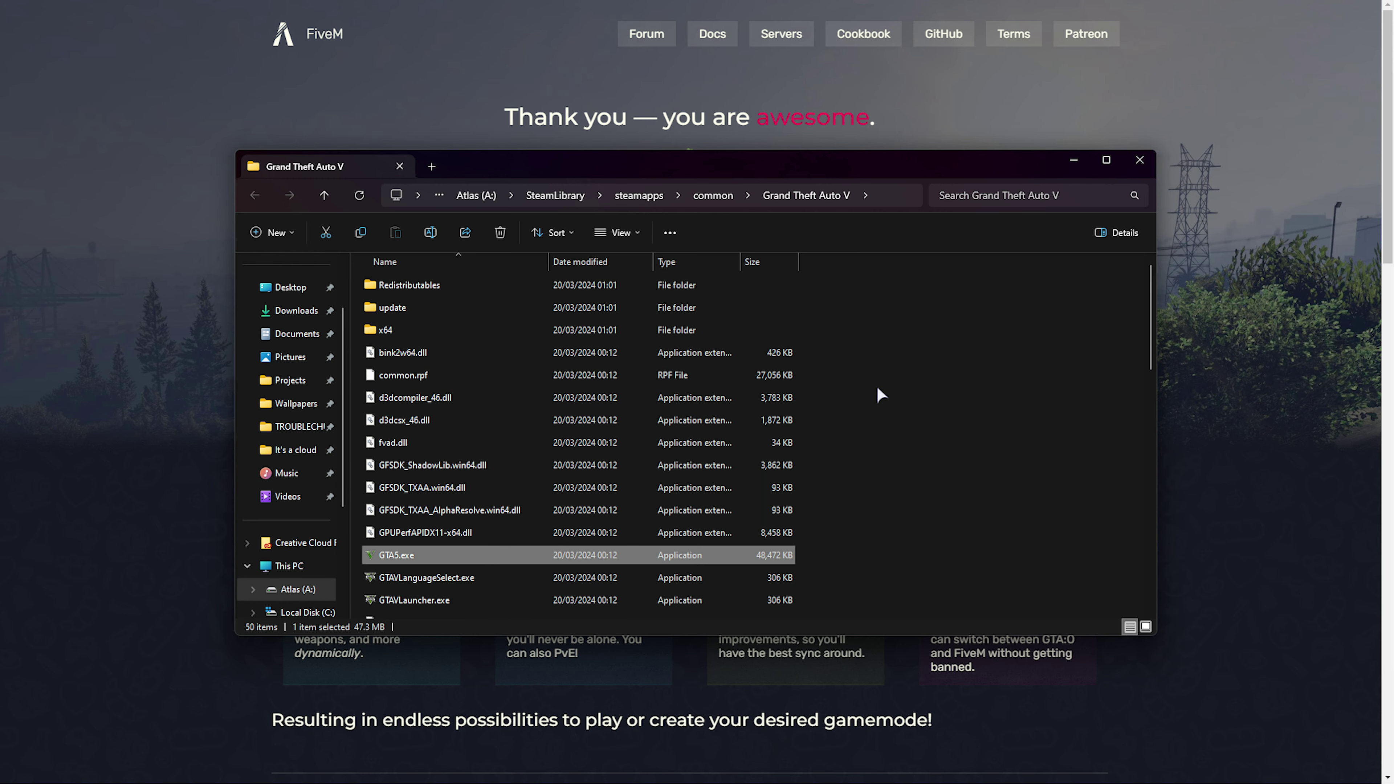
{"action": "right_click", "coordinate": [890, 200]}
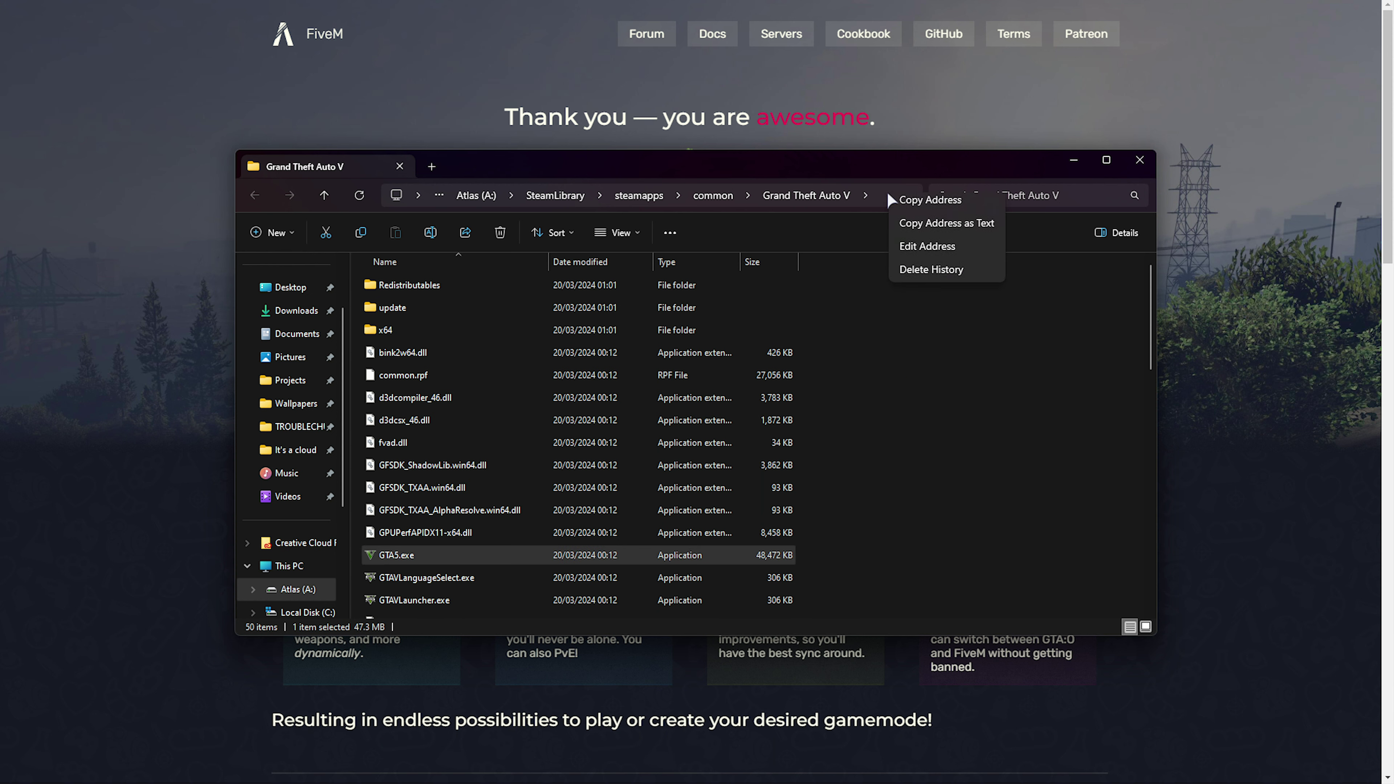
{"action": "left_click", "coordinate": [916, 206]}
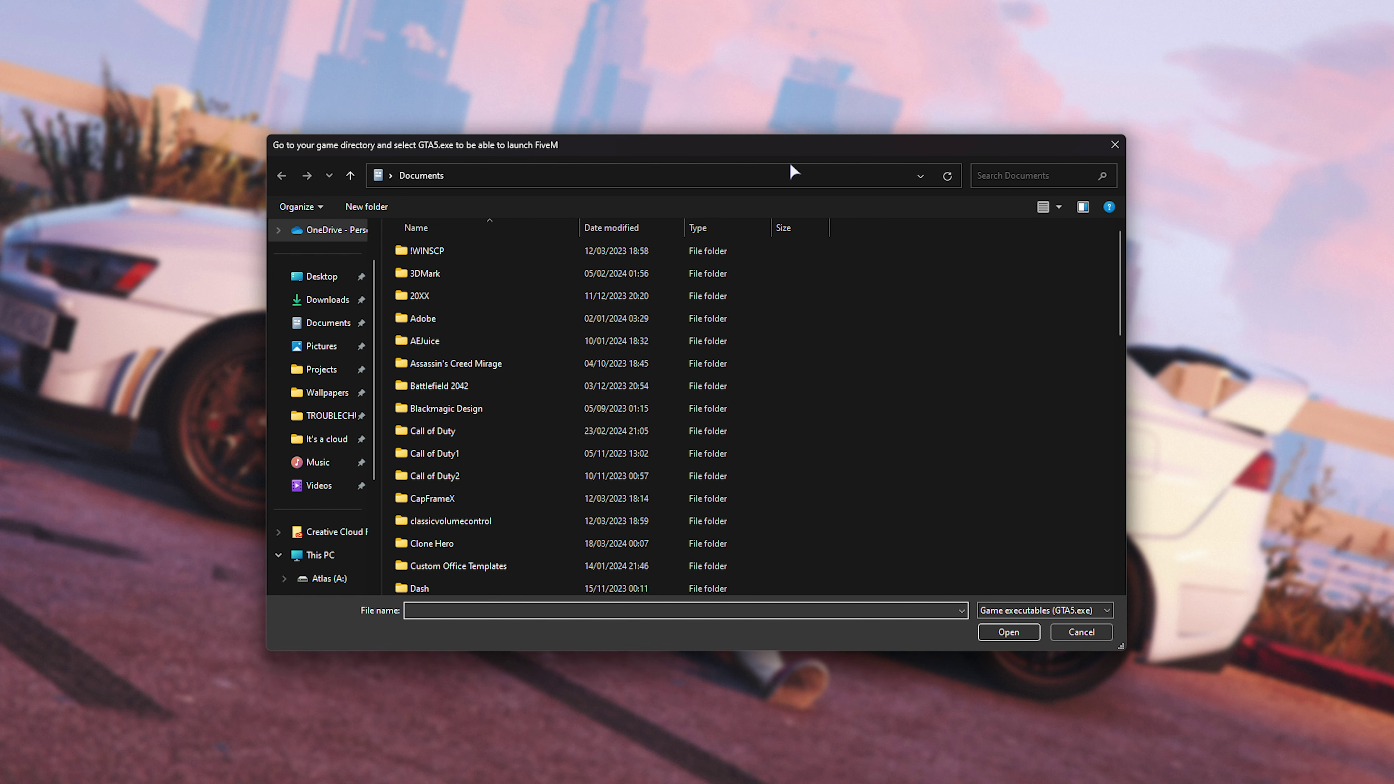
- In the FiveM file selection dialog, go to D:\Games\Epic\GTAV and choose GTA5.exe as the game executable
{"action": "left_click", "coordinate": [745, 174]}
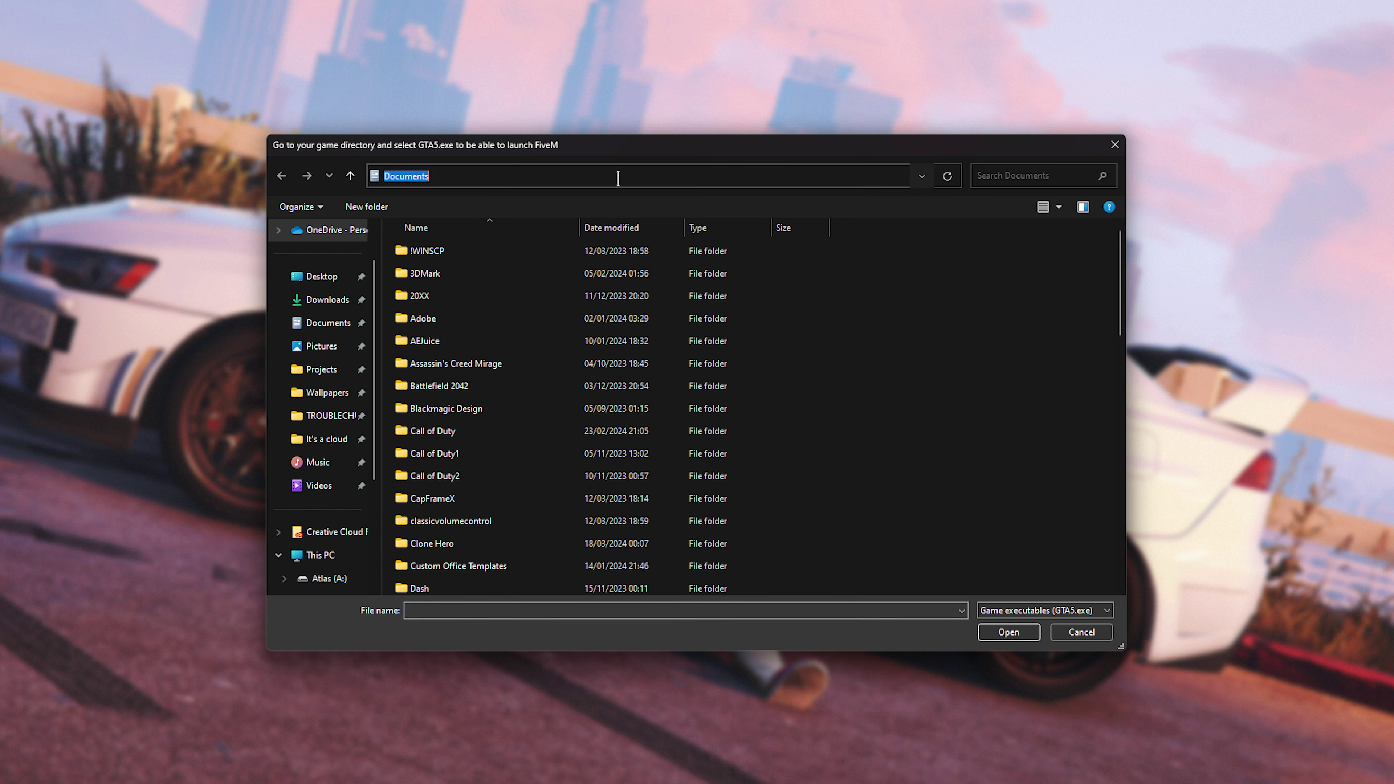
{"action": "key", "text": "ctrl+v"}
{"action": "key", "text": "Return"}
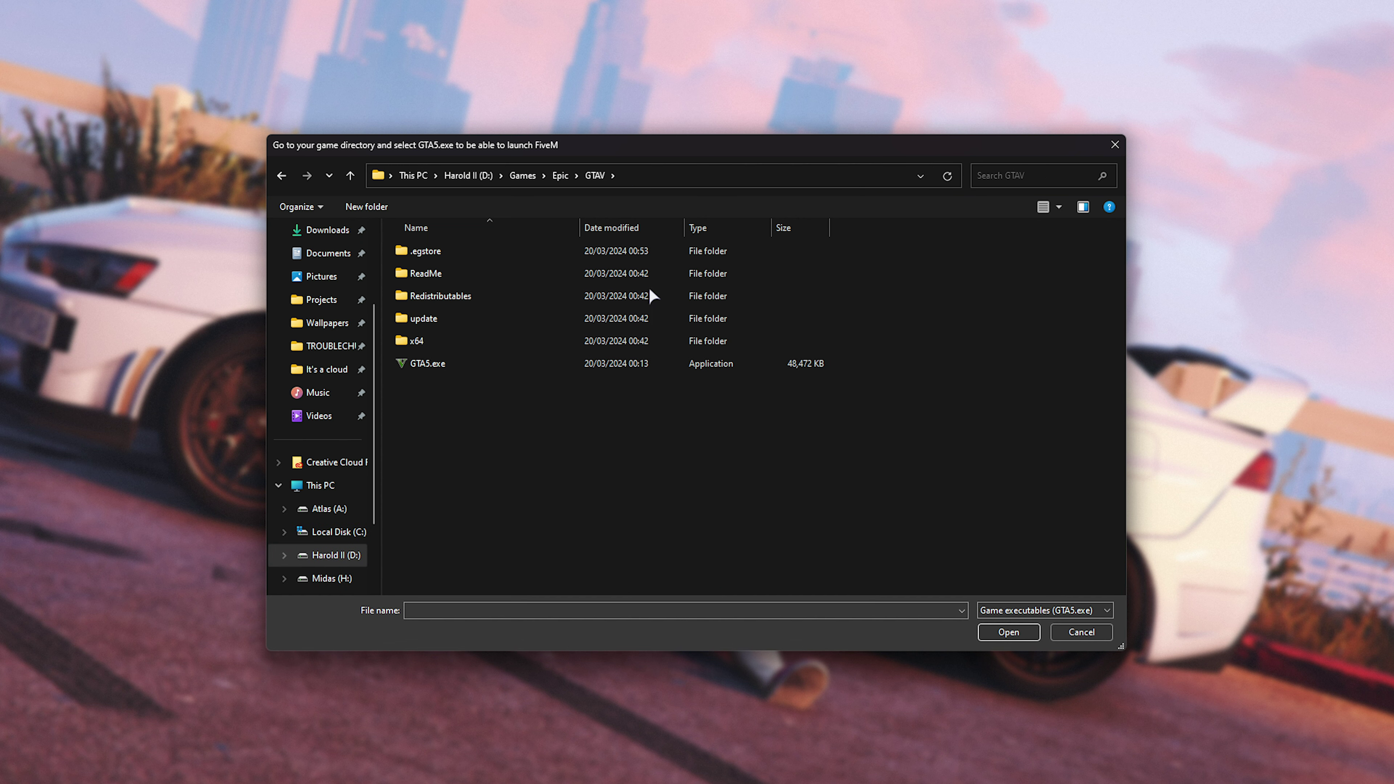
{"action": "left_click", "coordinate": [503, 363]}
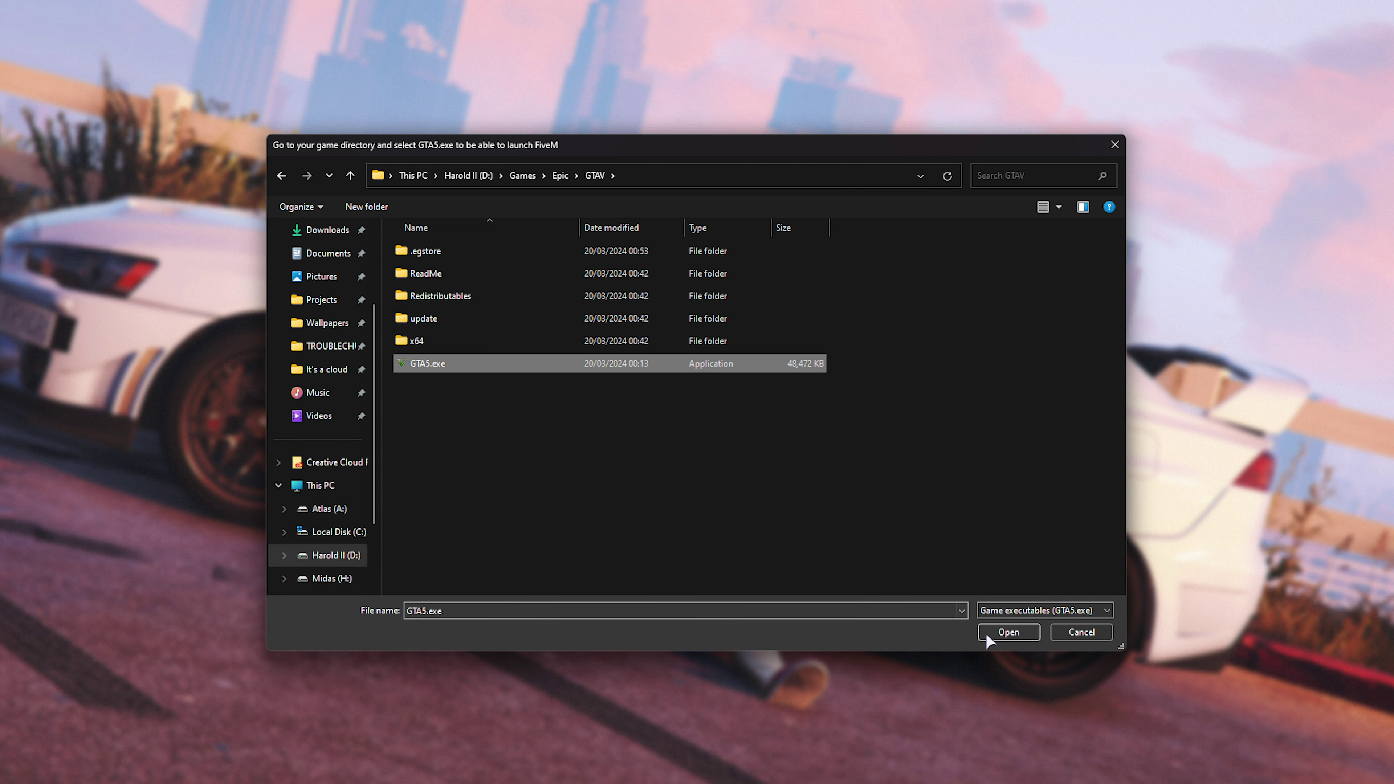
{"action": "left_click", "coordinate": [994, 628]}
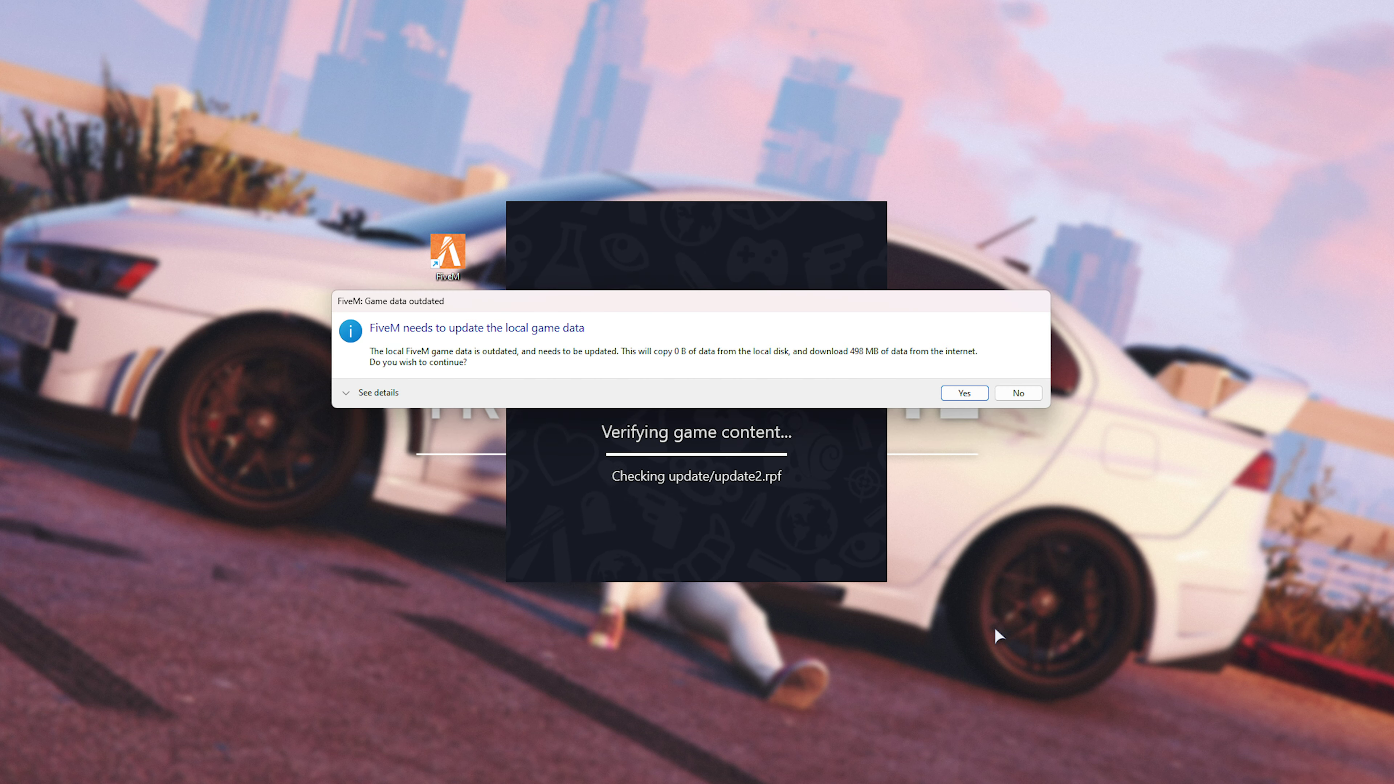
- Approve the FiveM game data update and accept the Rockstar and FiveM Terms of Service
{"action": "left_click", "coordinate": [957, 395]}
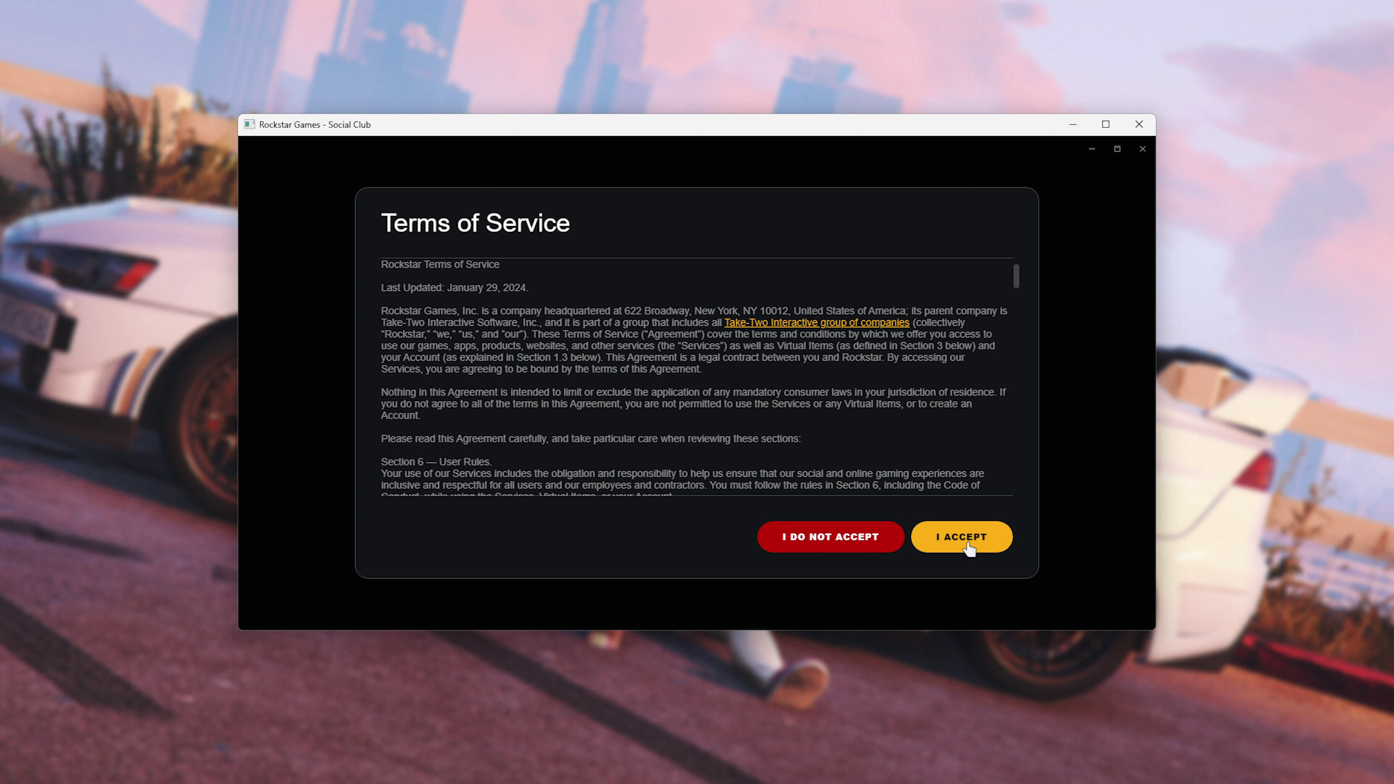
{"action": "left_click", "coordinate": [969, 548]}
{"action": "left_click", "coordinate": [996, 547]}
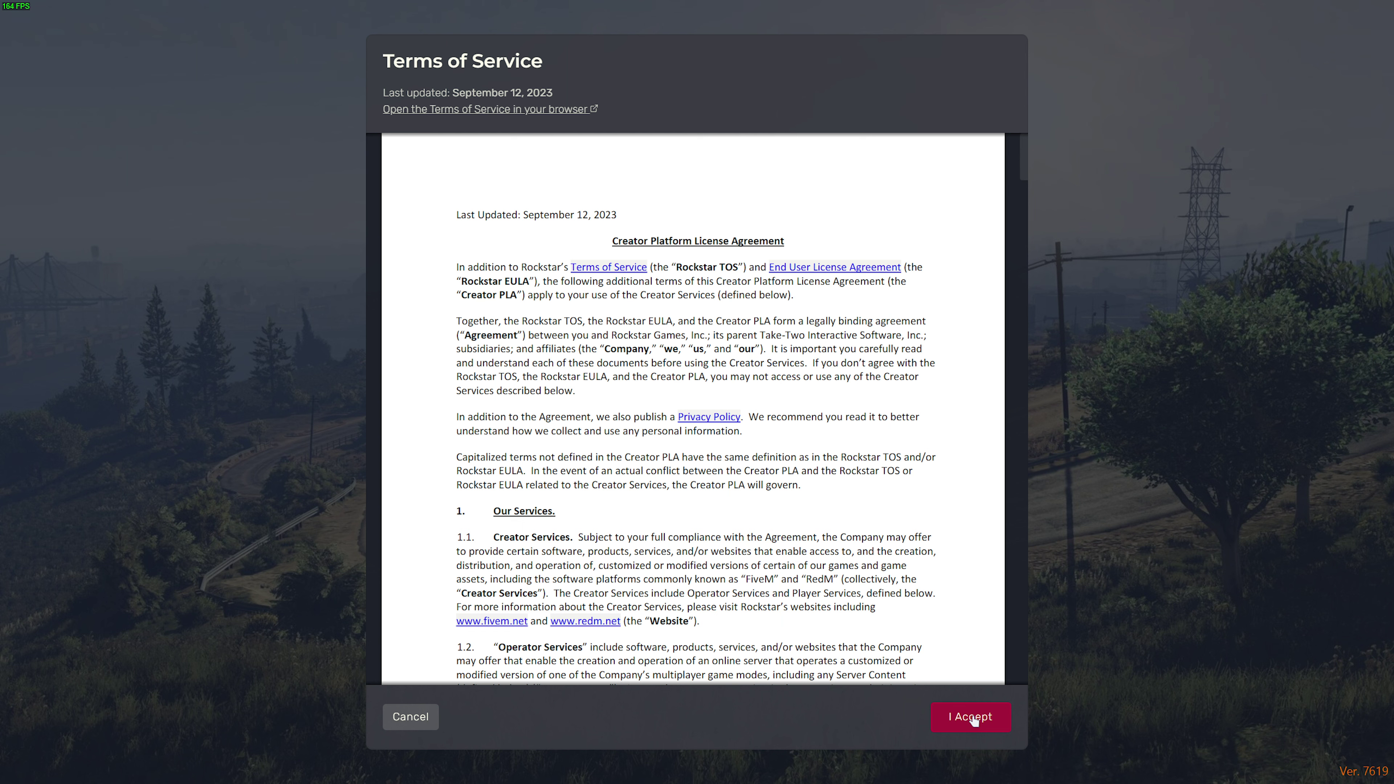
{"action": "left_click", "coordinate": [971, 717]}
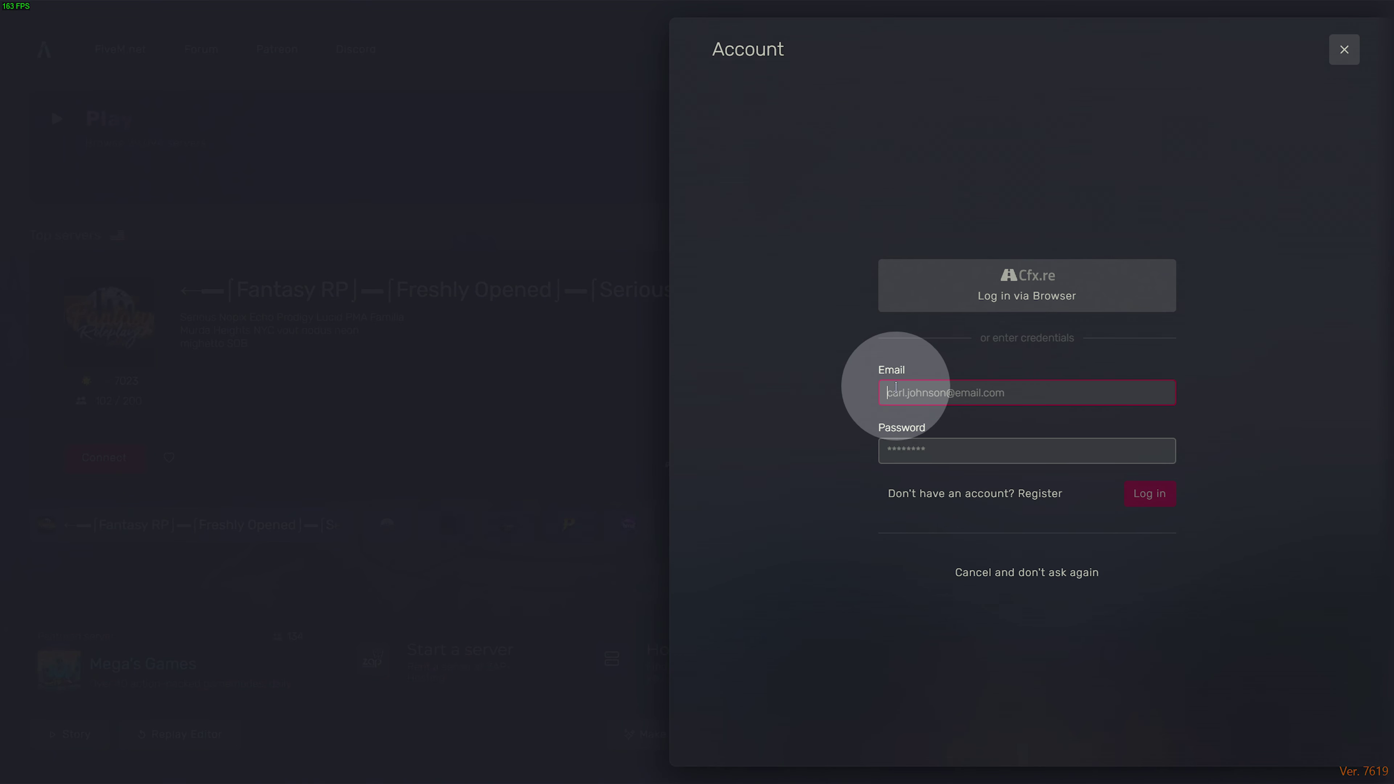
- Log in to the Cfx.re account via the browser and continue to the FiveM home page
{"action": "left_click", "coordinate": [1144, 504]}
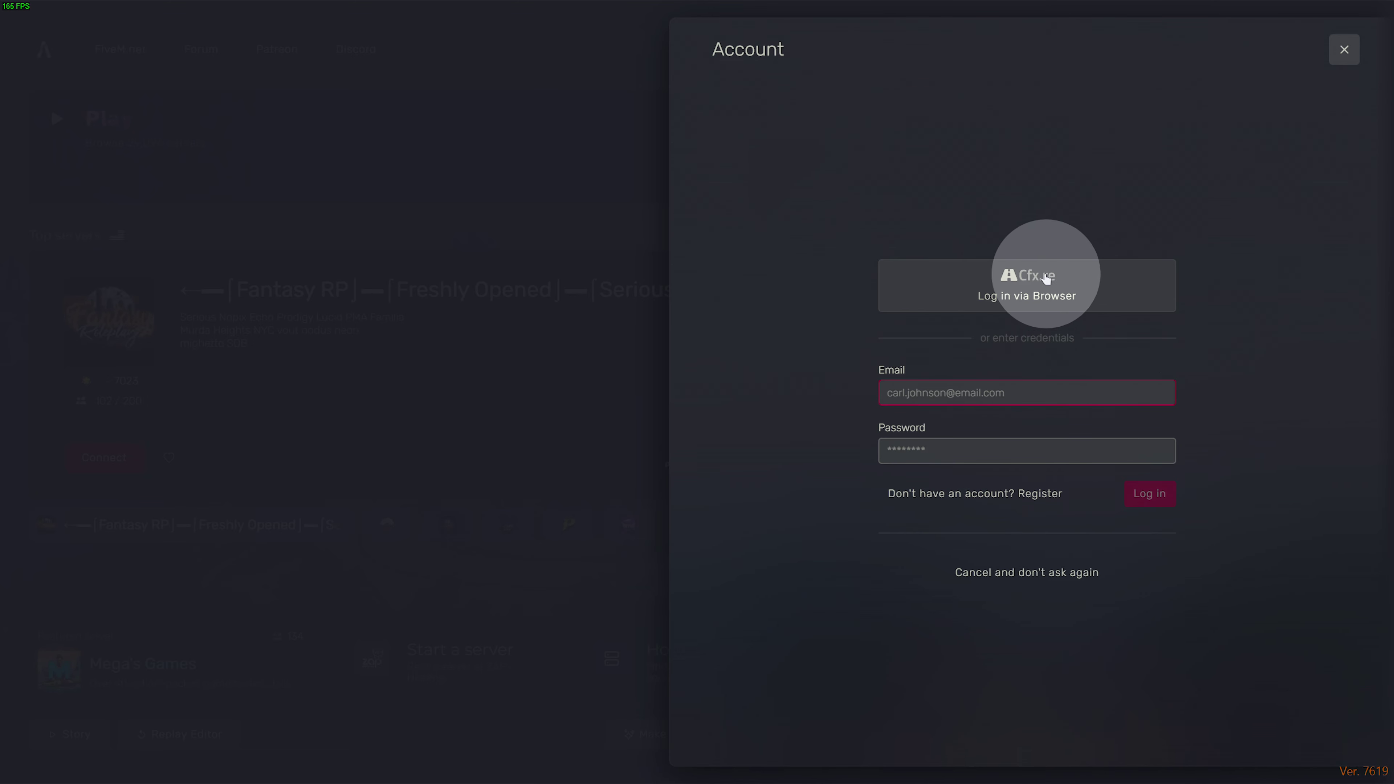
{"action": "left_click", "coordinate": [1036, 283]}
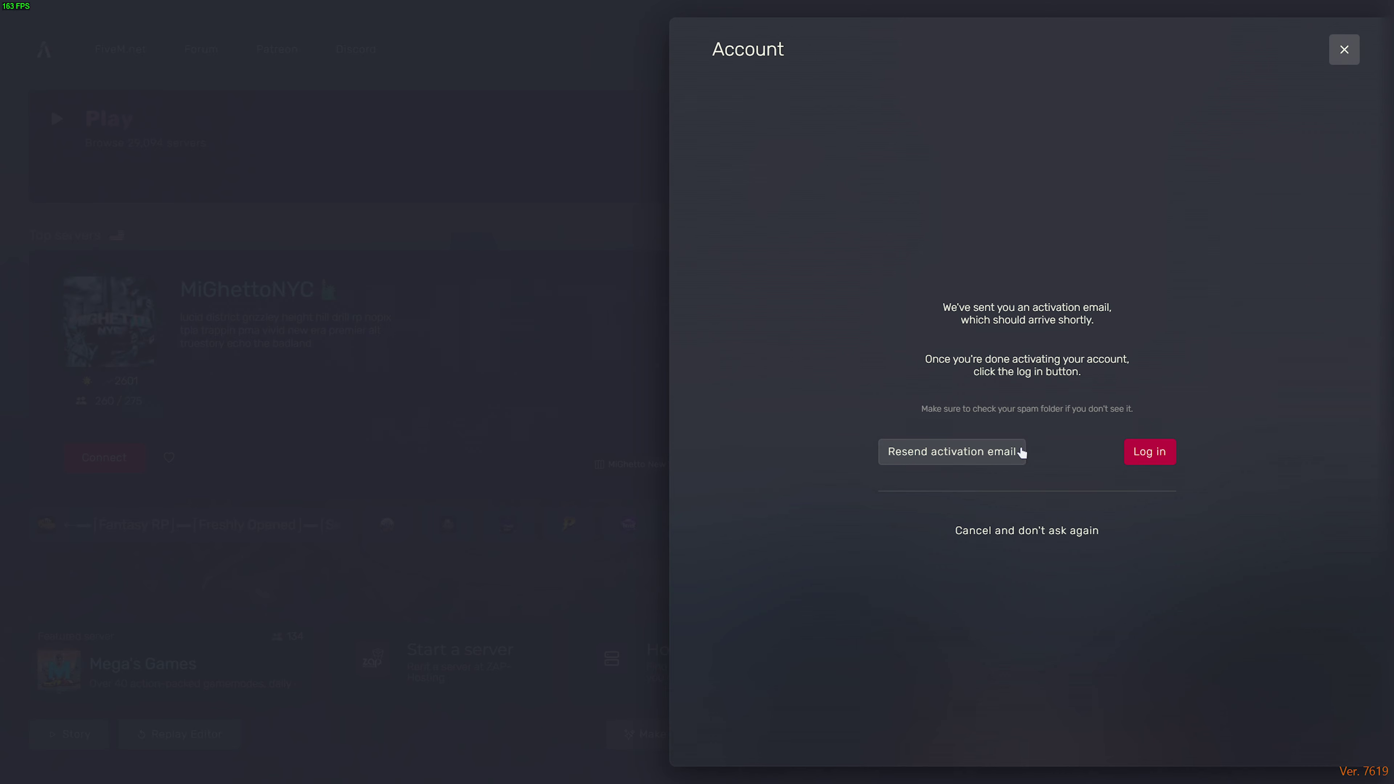
{"action": "left_click", "coordinate": [1162, 454]}
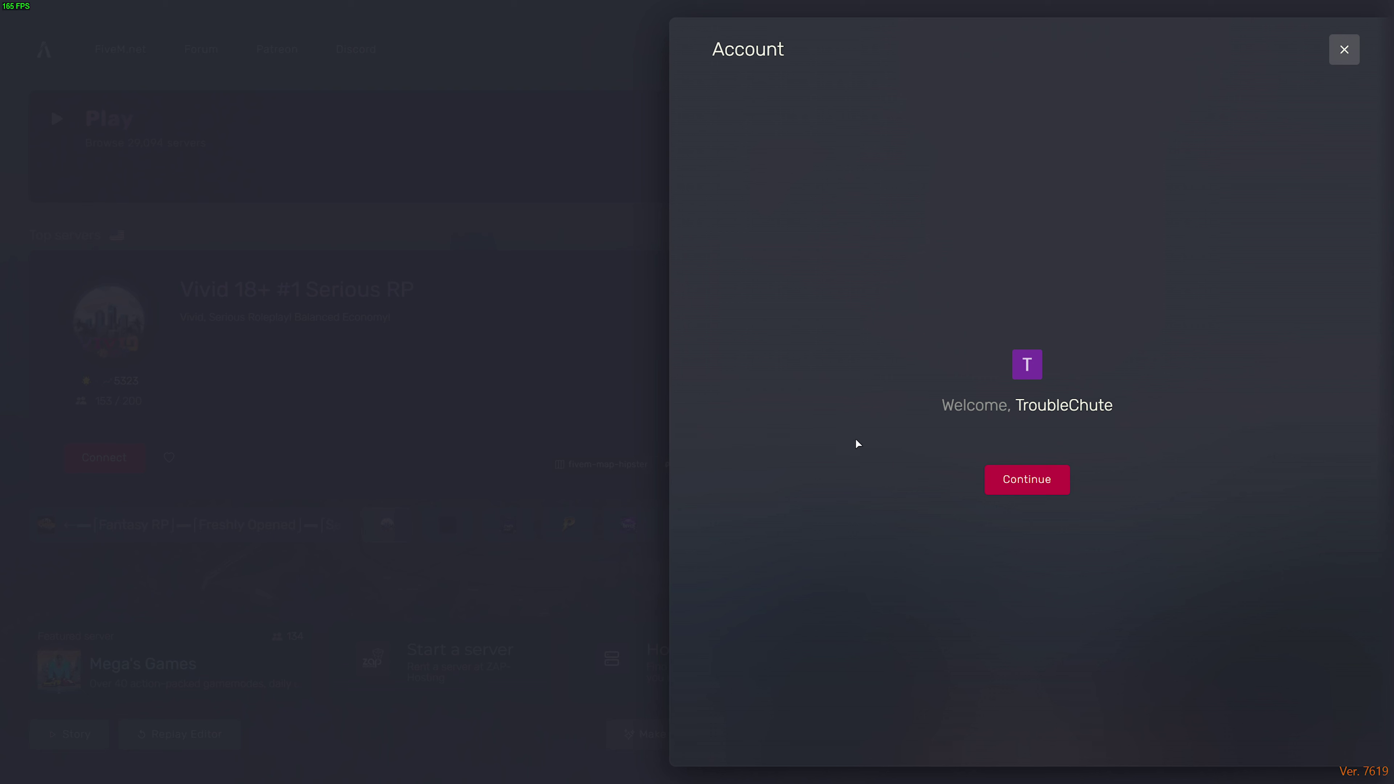
{"action": "left_click", "coordinate": [1031, 485]}
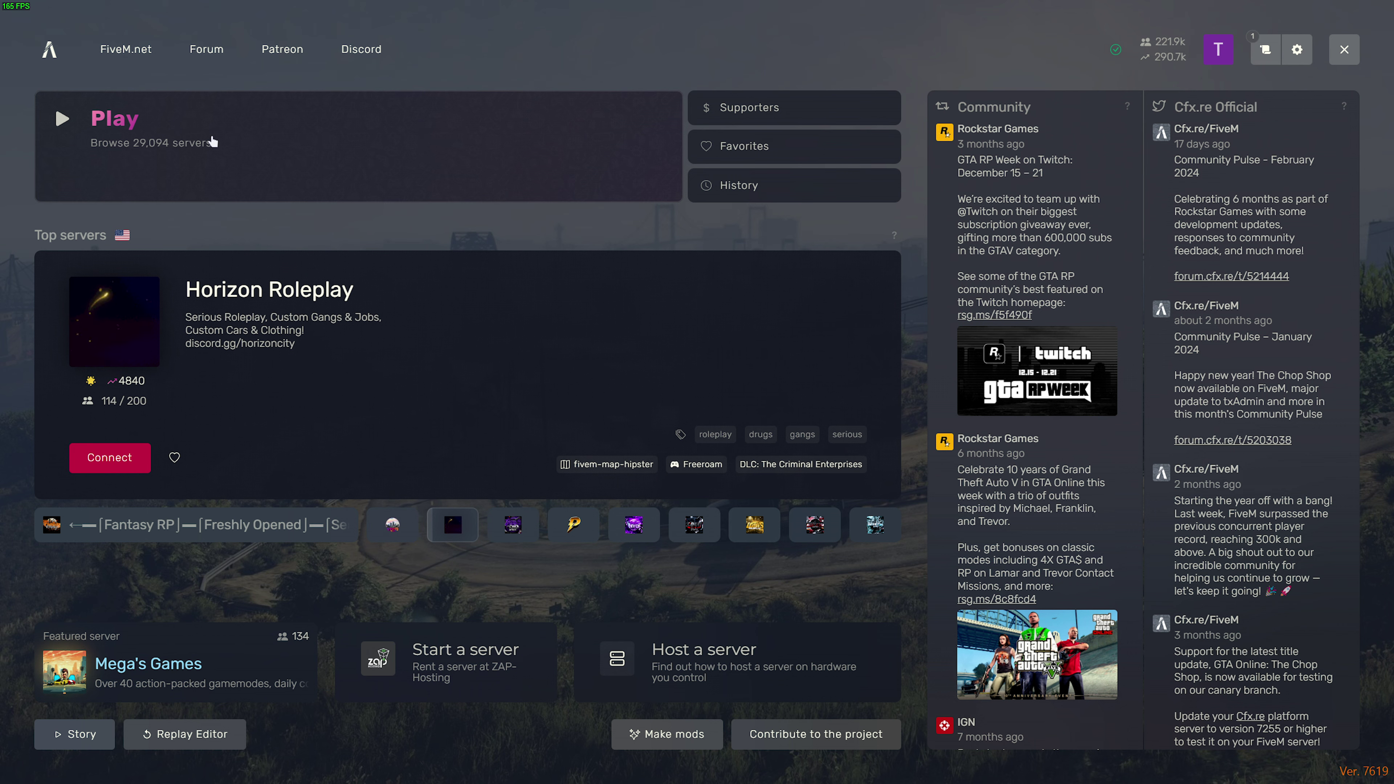
- Disable the main menu background music in the Interface settings and review the Game settings
{"action": "left_click", "coordinate": [285, 131]}
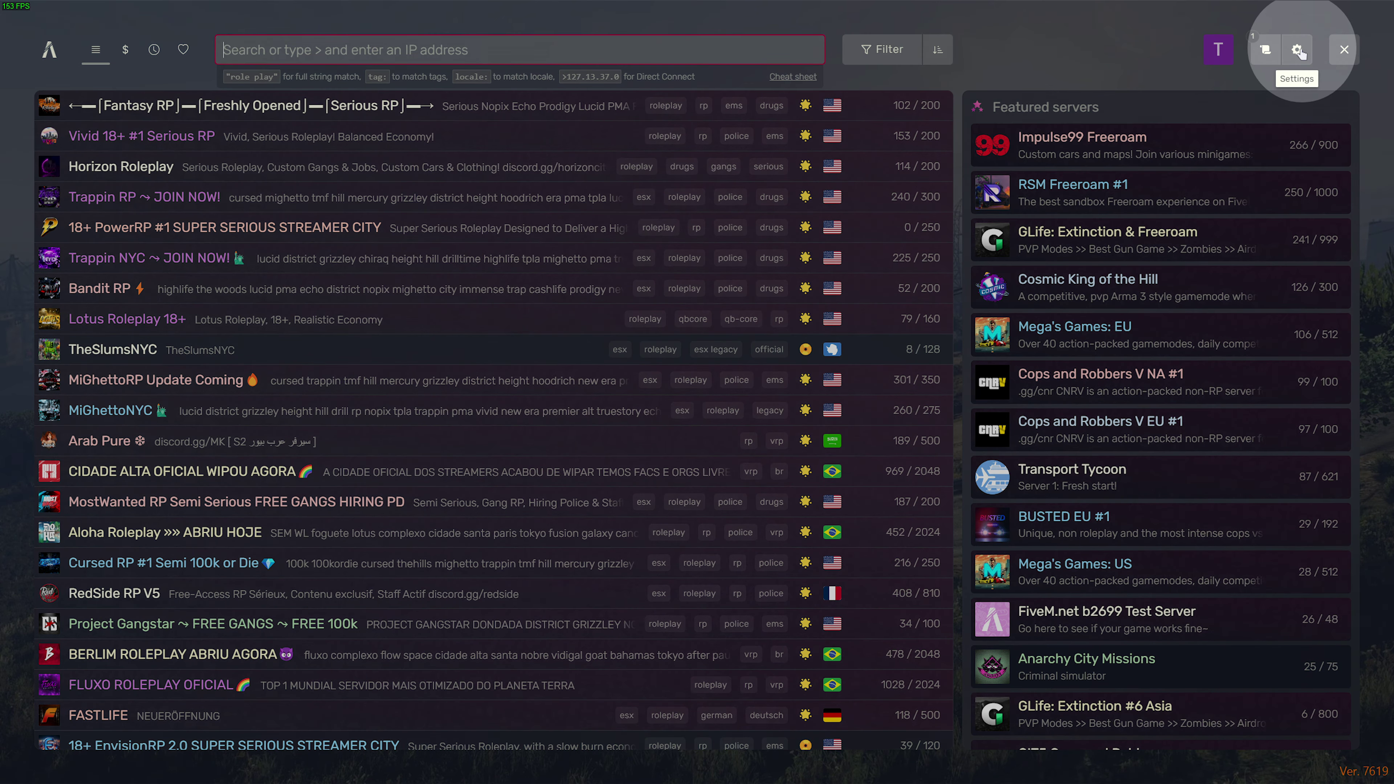
{"action": "left_click", "coordinate": [1298, 50]}
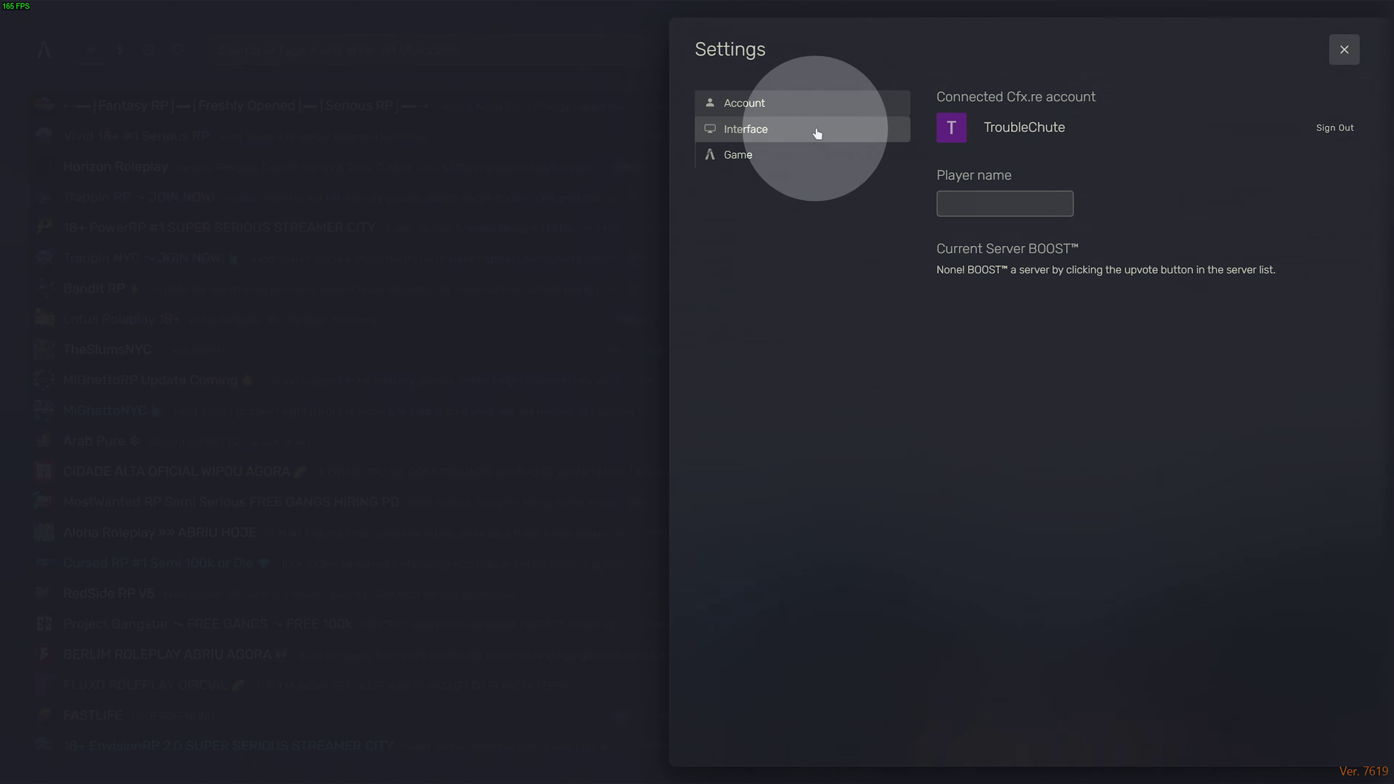
{"action": "left_click", "coordinate": [714, 134]}
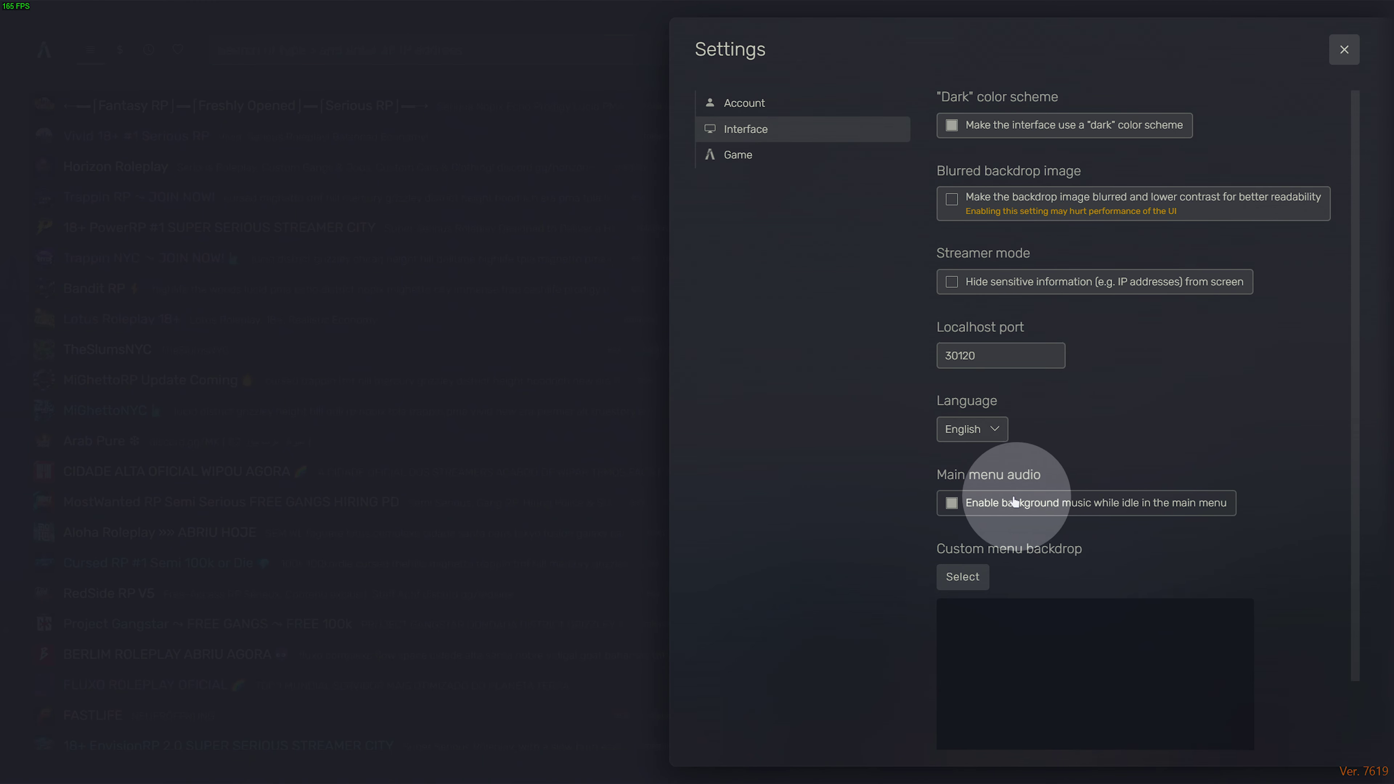
{"action": "left_click", "coordinate": [985, 502]}
{"action": "left_click", "coordinate": [738, 155]}
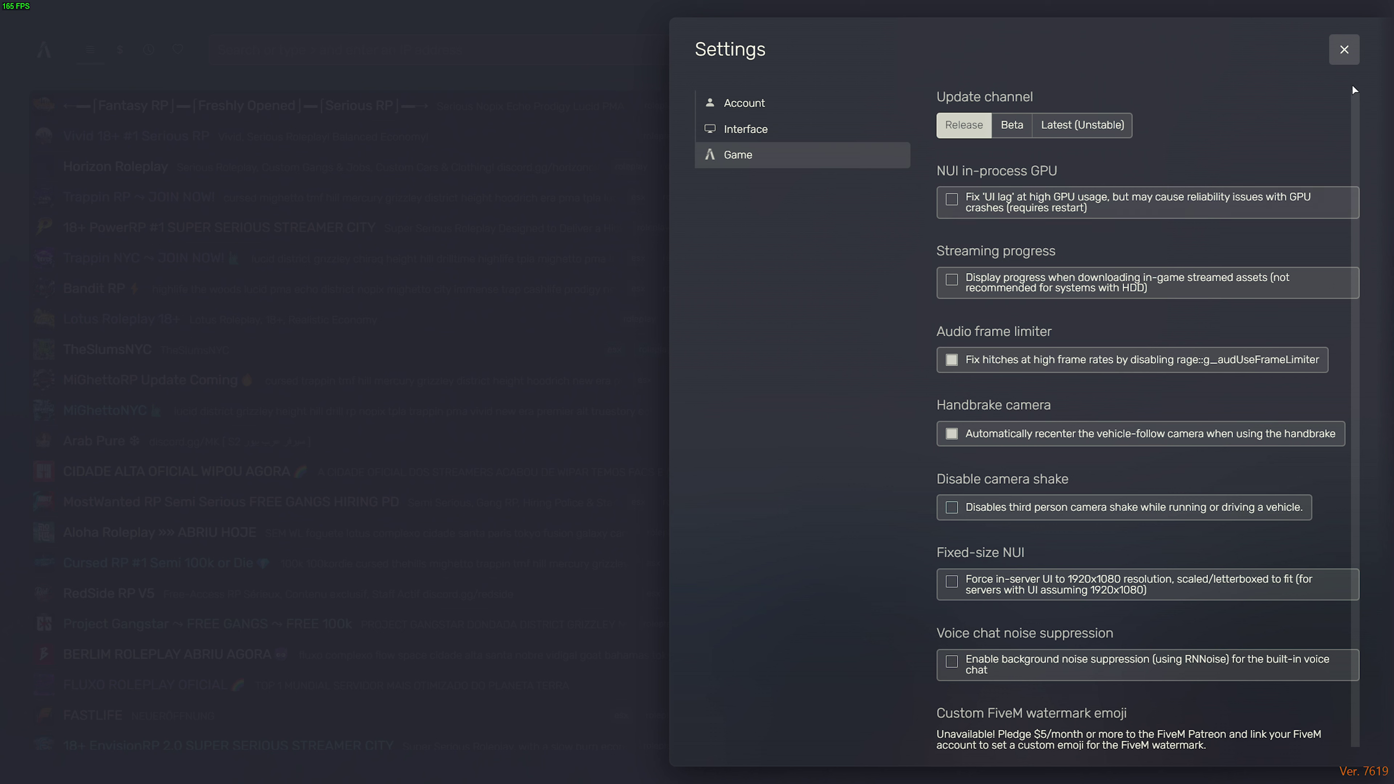
{"action": "left_click", "coordinate": [1344, 49]}
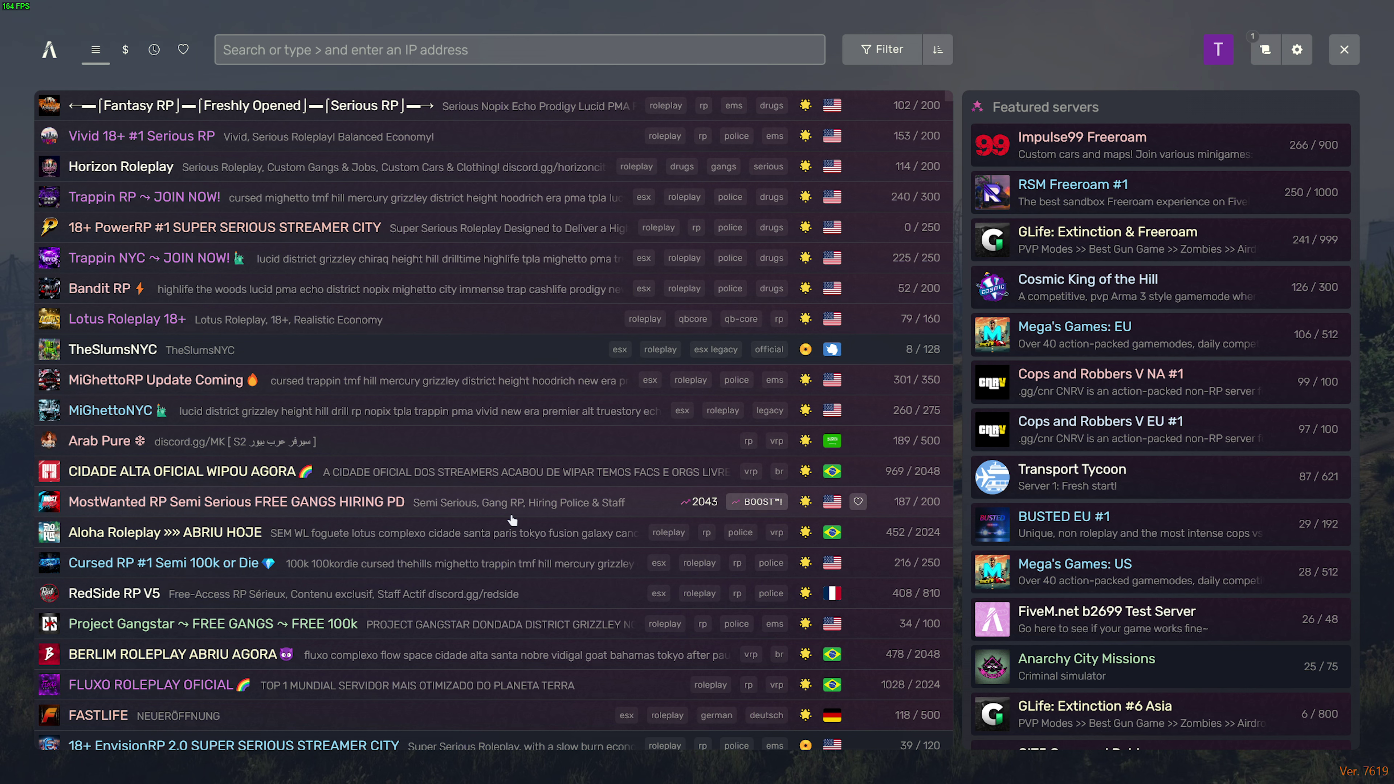
- Return to the home page, browse the server list and check the server history
{"action": "left_click", "coordinate": [49, 49]}
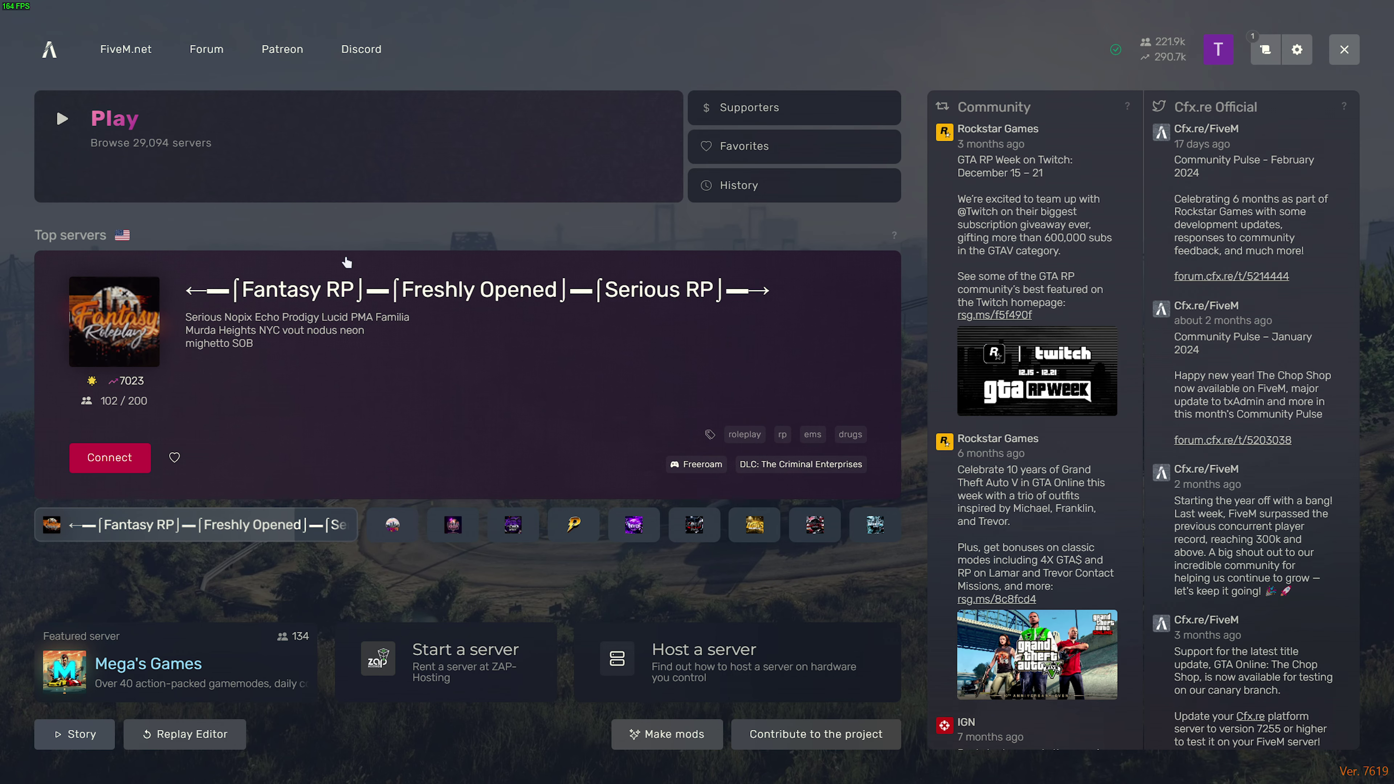
{"action": "left_click", "coordinate": [157, 132]}
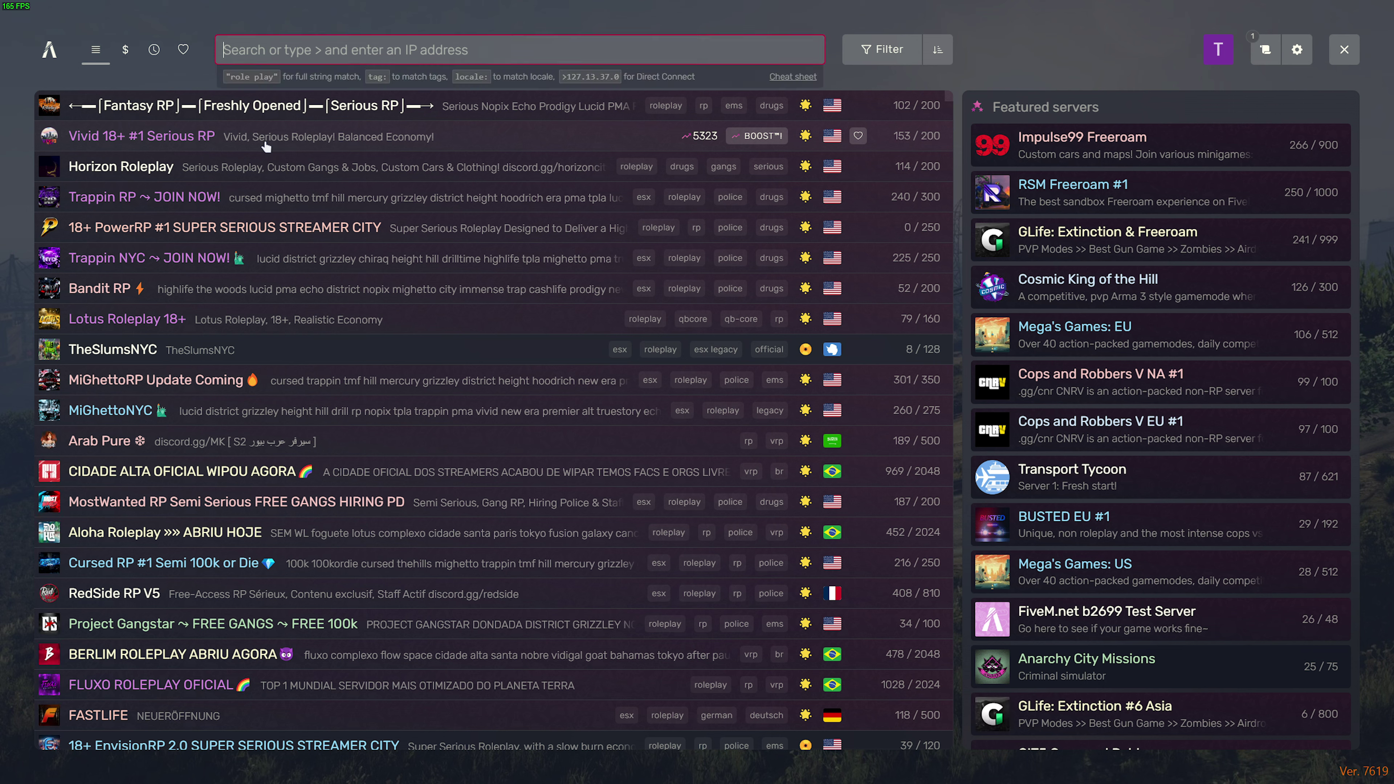
{"action": "left_click", "coordinate": [153, 52]}
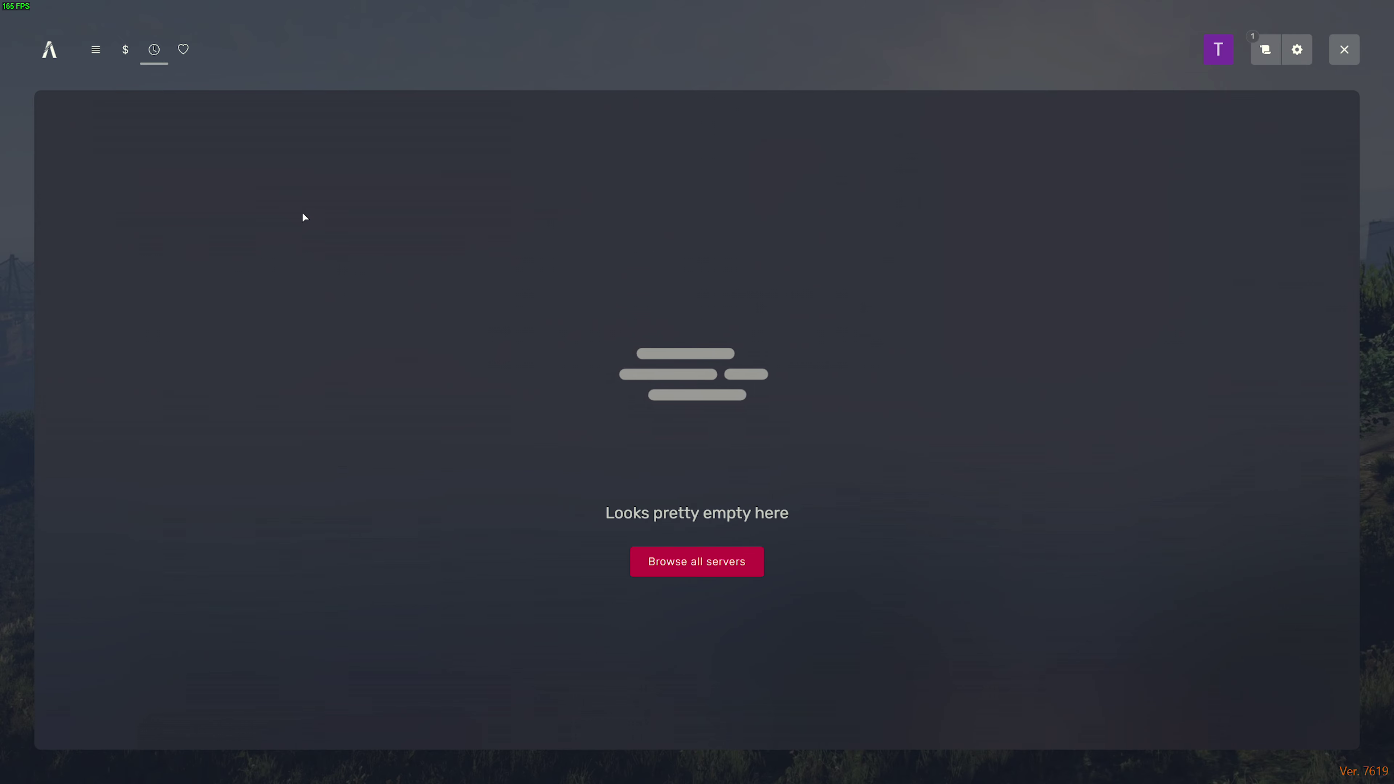
- Add the Bandit RP server to the favorites, check the Favorites list and return to the home page
{"action": "left_click", "coordinate": [95, 52]}
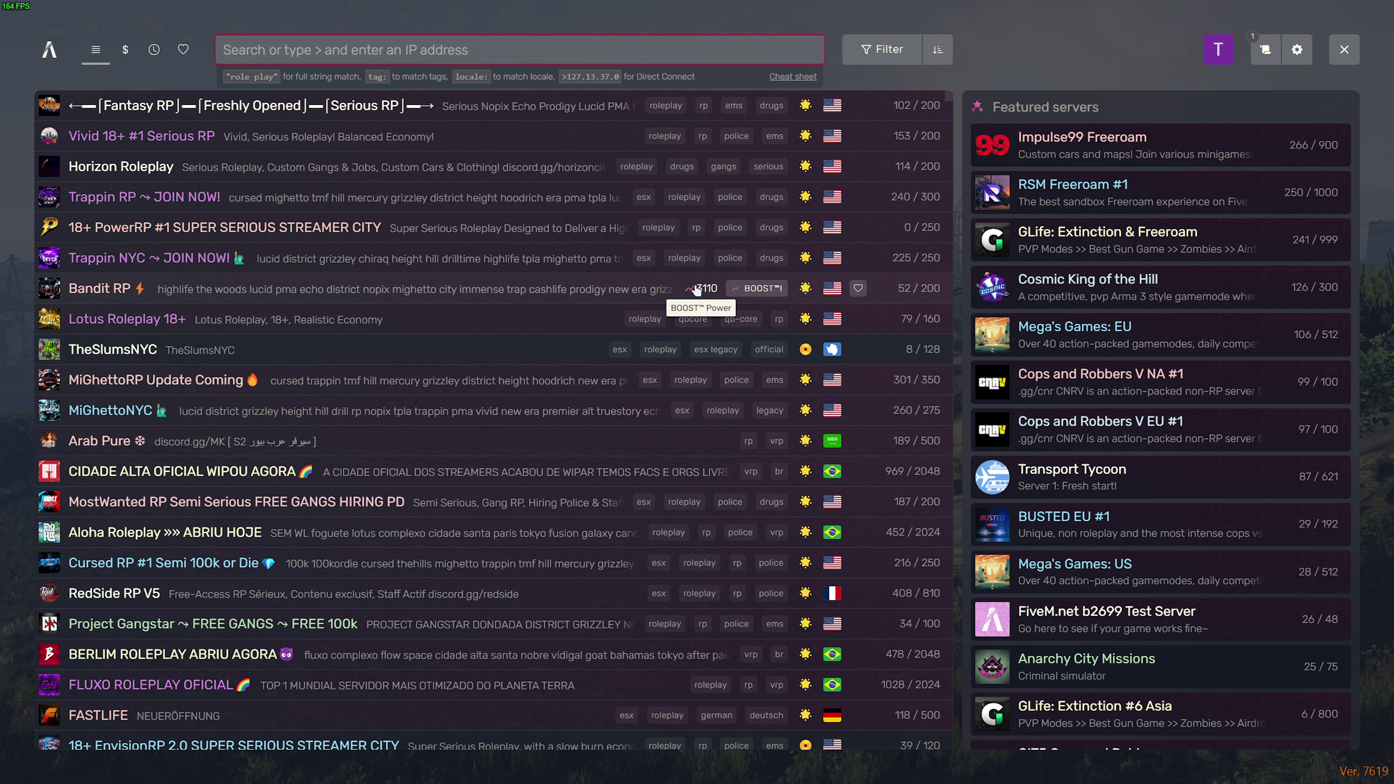
{"action": "left_click", "coordinate": [849, 297]}
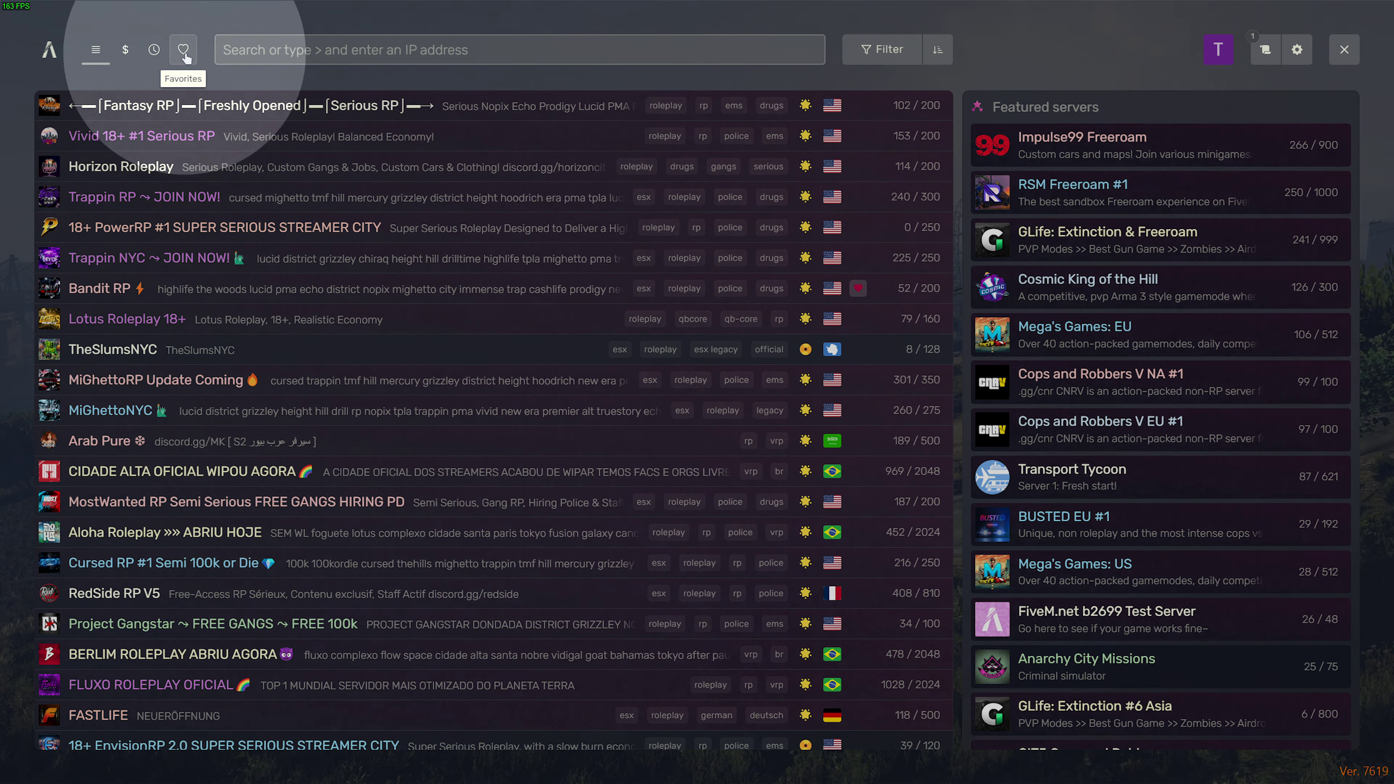
{"action": "left_click", "coordinate": [183, 50]}
{"action": "key", "text": "Escape"}
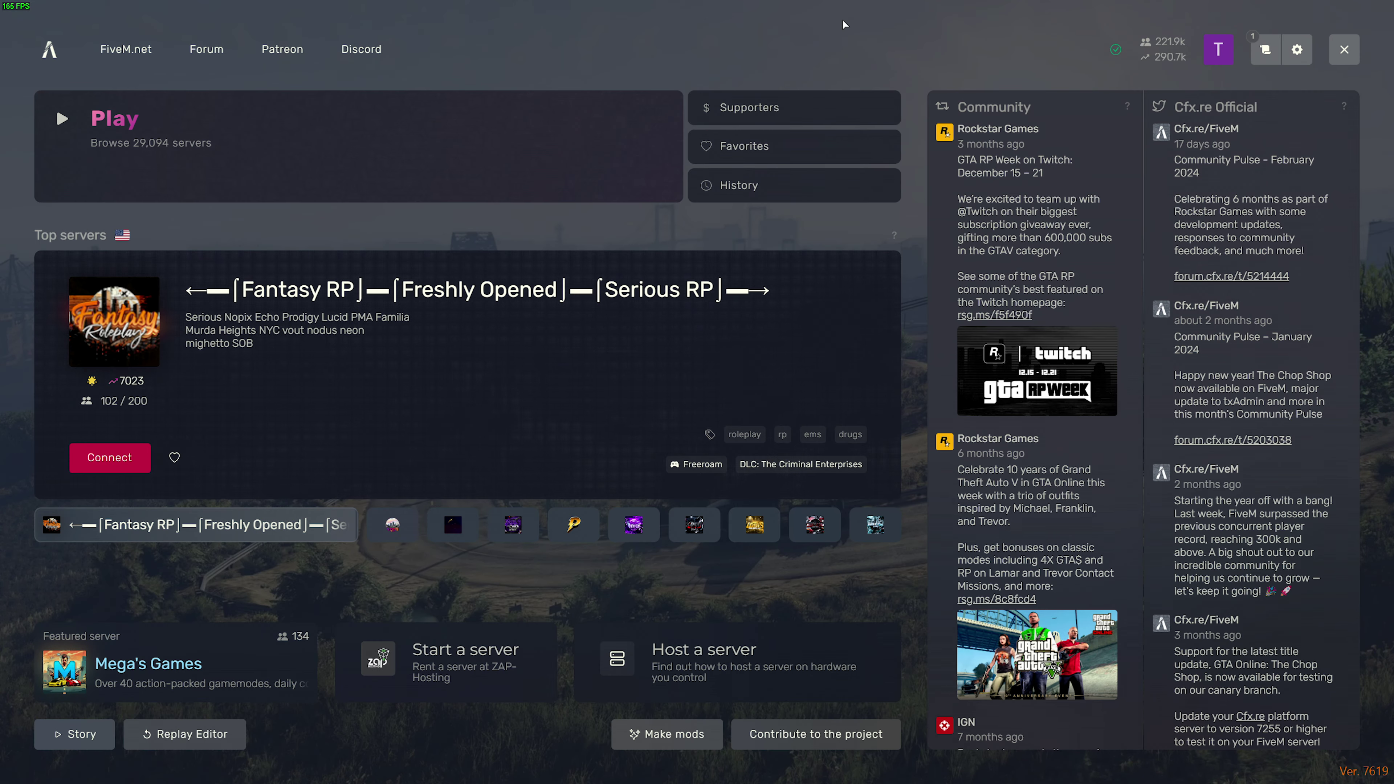